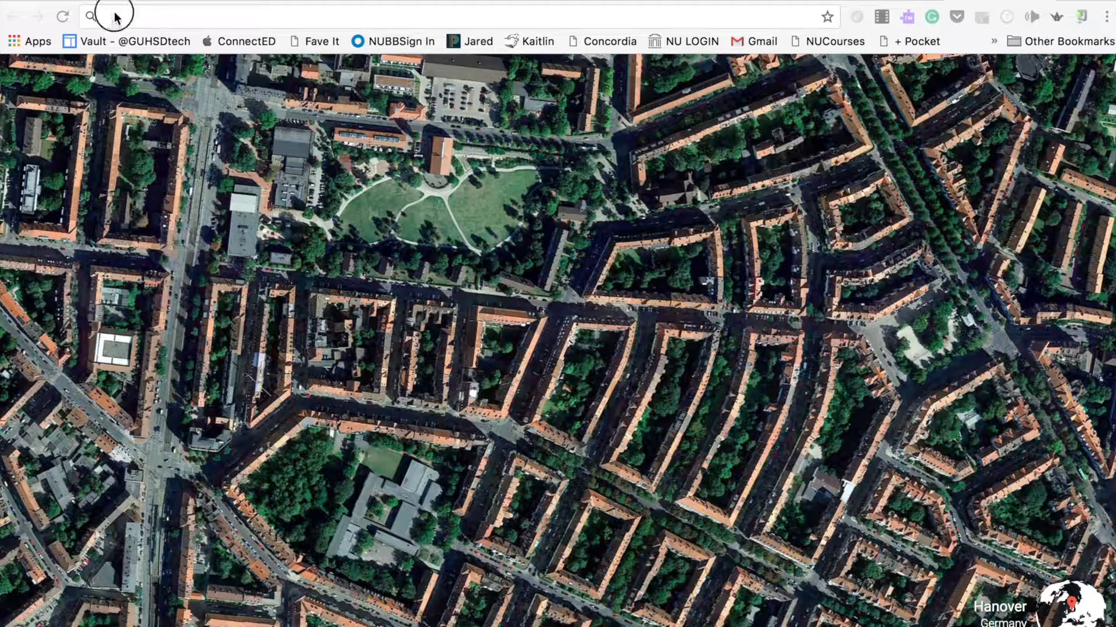
Open teacher.desmos.com and sign in with the Google account
text(teacher.desmos.com)
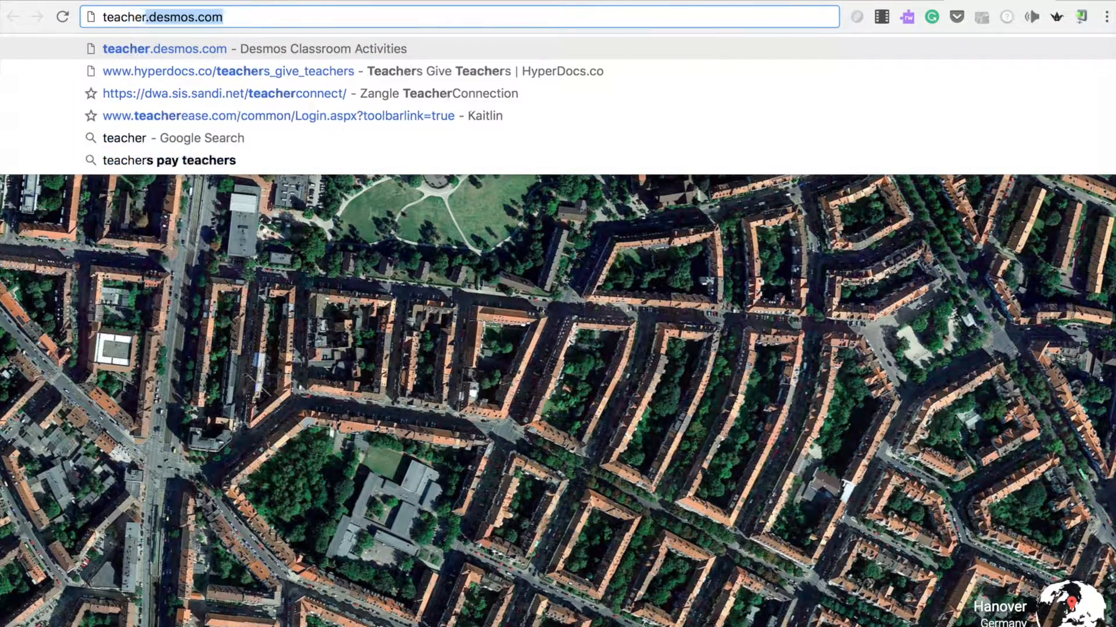
key(Return)
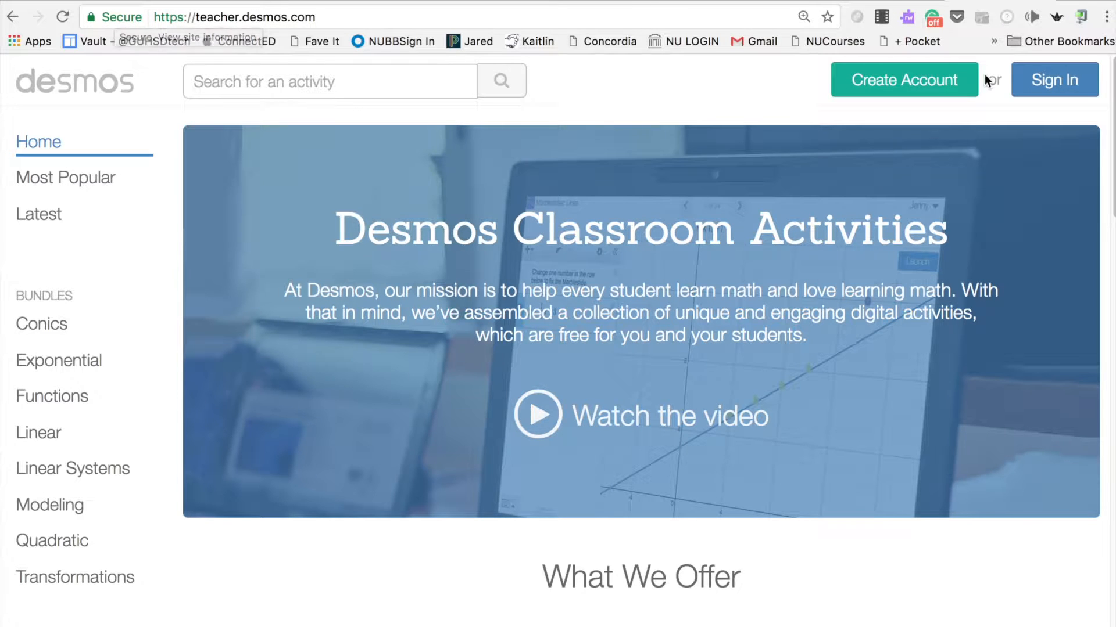
click(1049, 88)
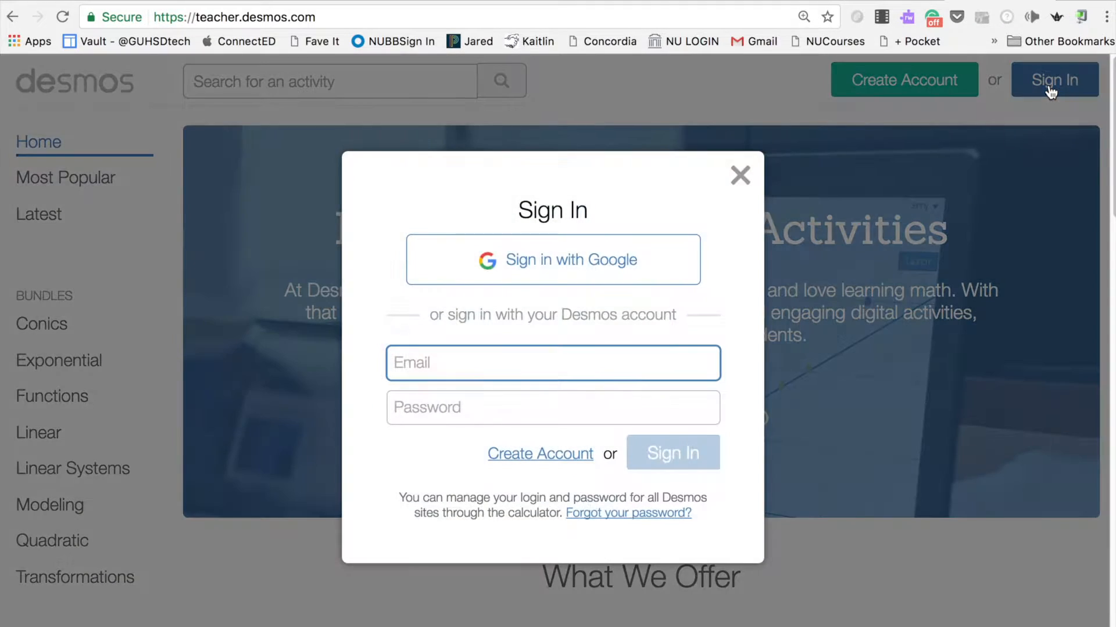
click(546, 263)
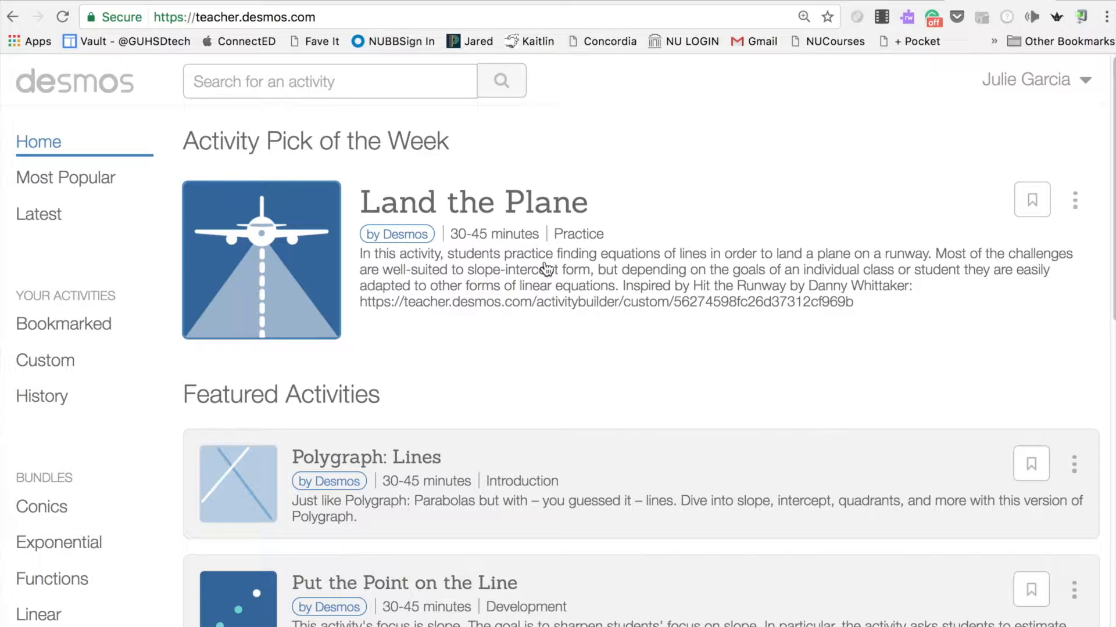
Create a new custom activity titled "Test" and add a second screen to it
scroll(463, 309, down, 2)
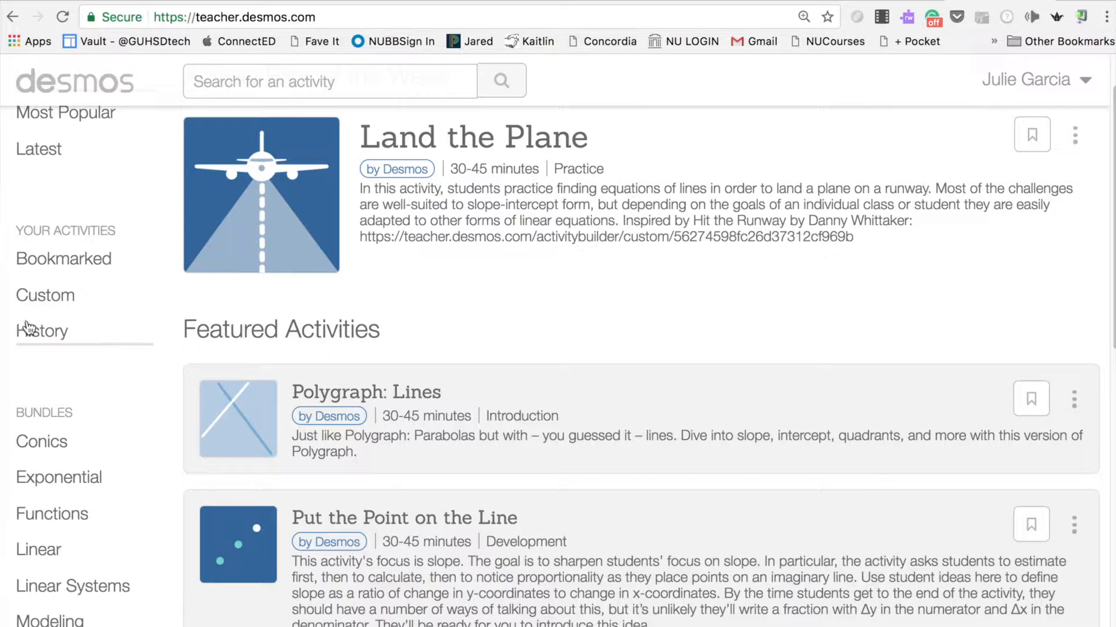
click(54, 300)
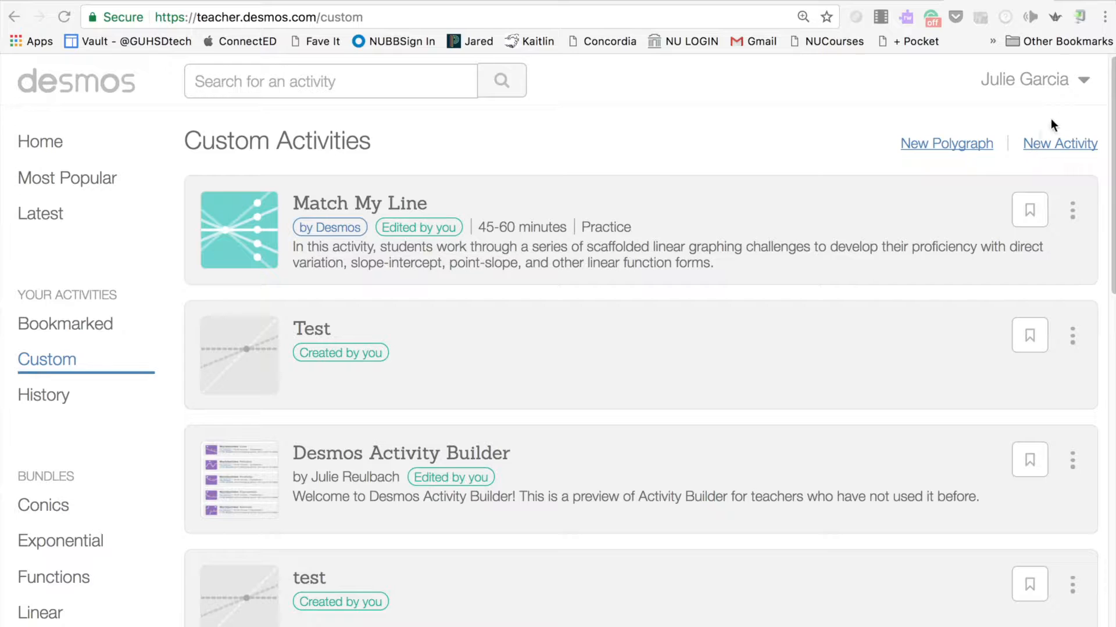
click(1044, 146)
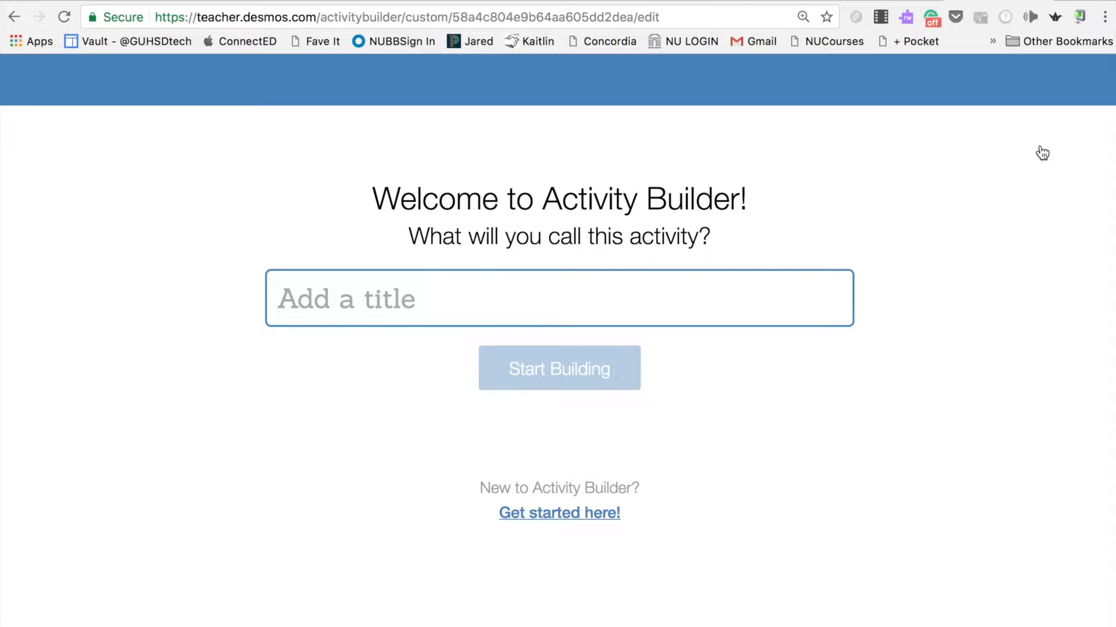
text(Test)
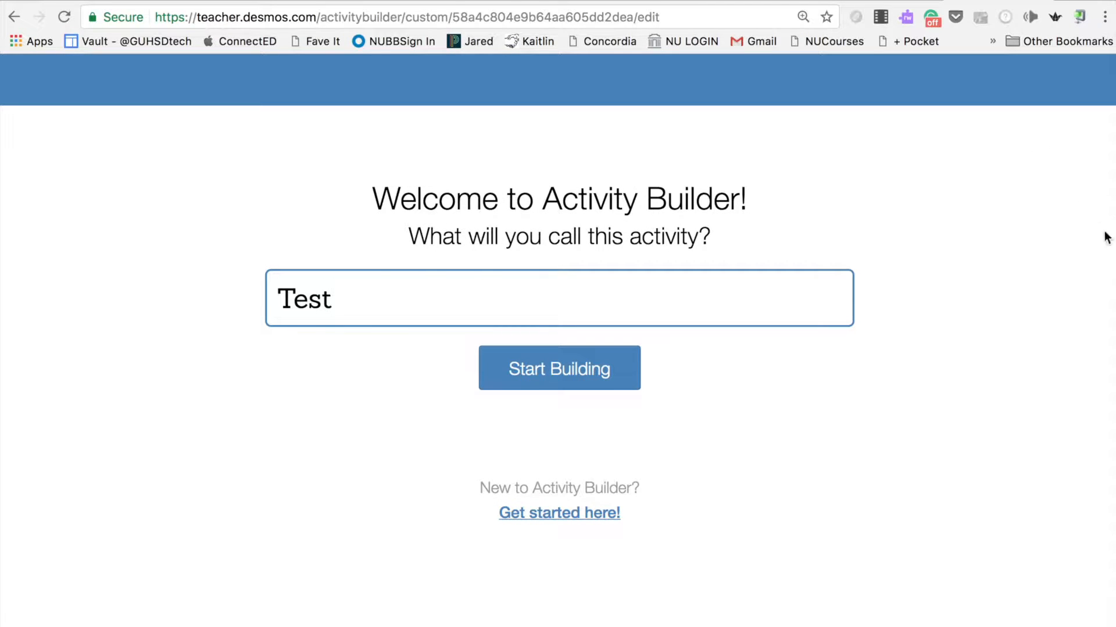
click(547, 374)
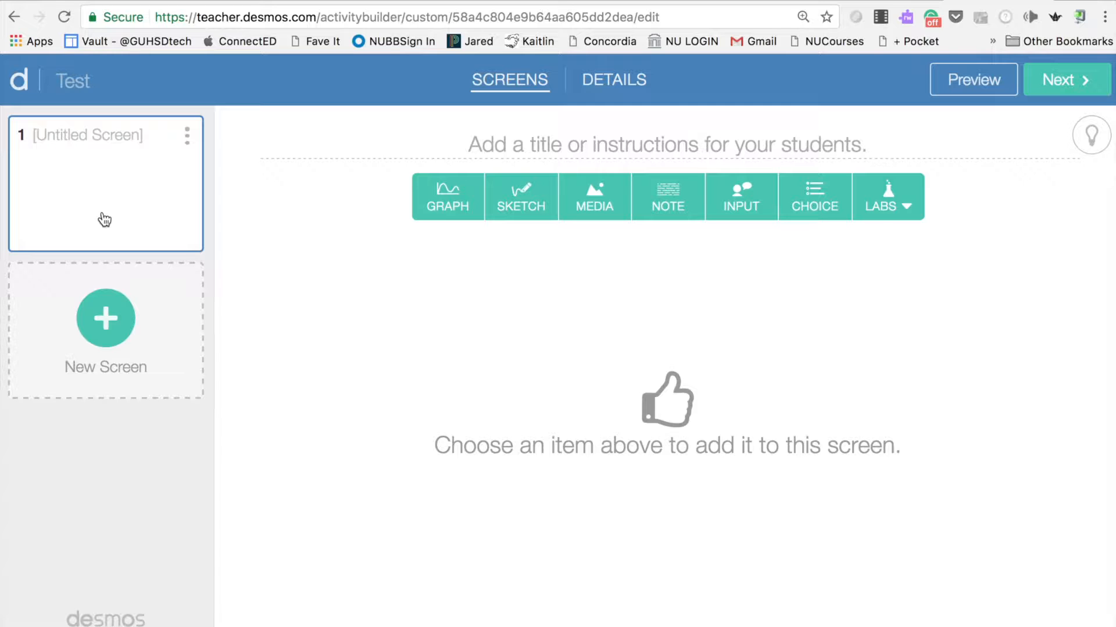
click(101, 320)
Title the first screen "Welcome!" and add a graph component to it
mouse_move(105, 207)
mouse_down()
mouse_move(107, 354)
mouse_move(106, 190)
mouse_move(107, 209)
mouse_up()
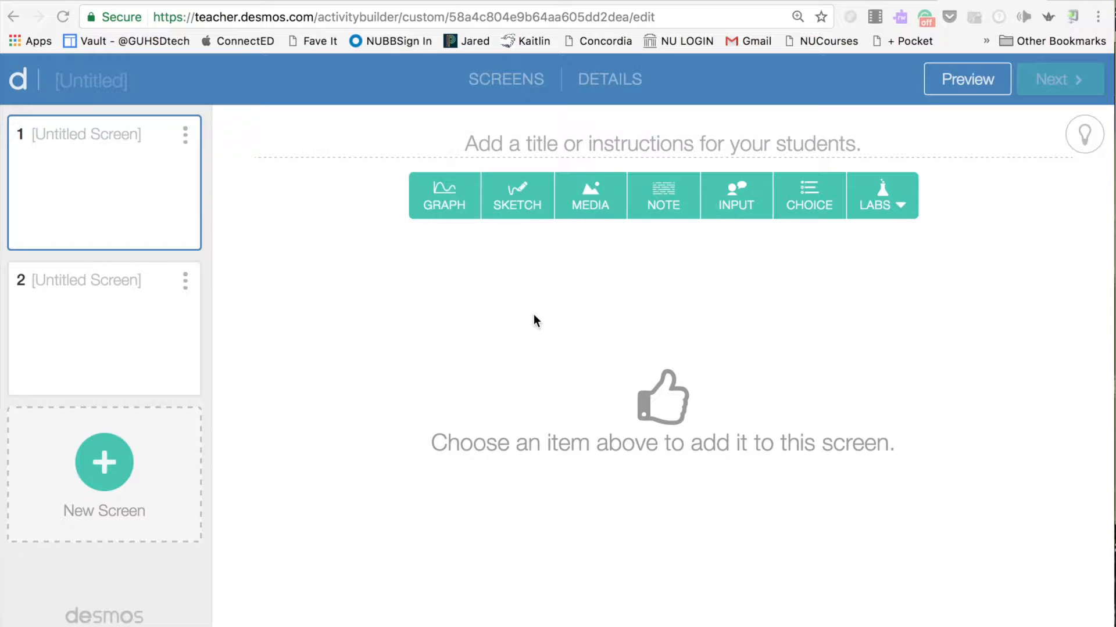
click(646, 144)
text(Welcome!)
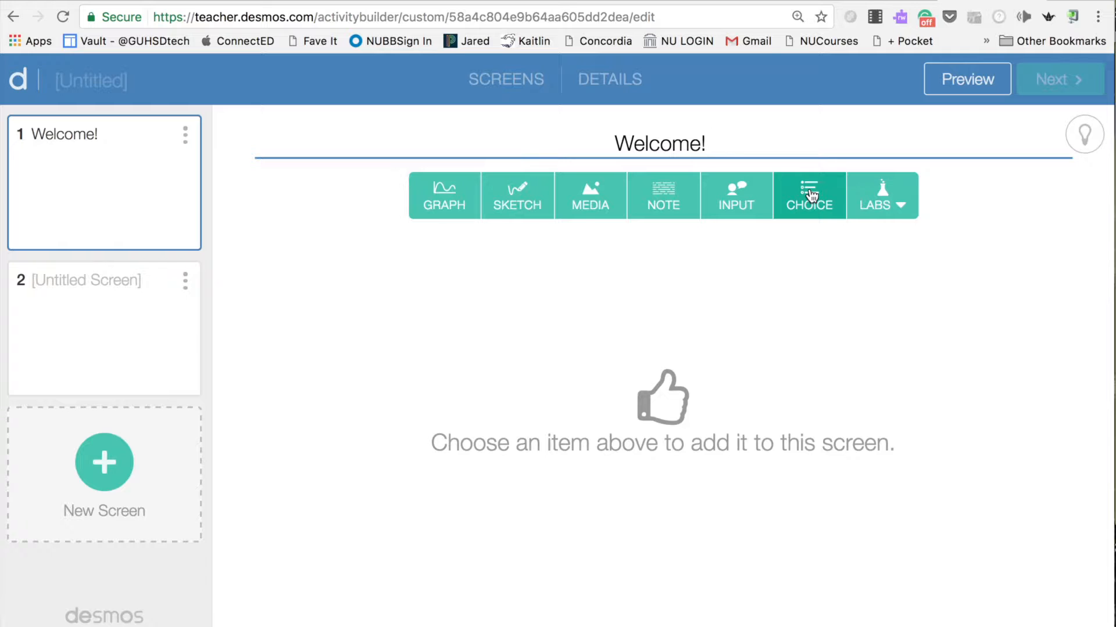
click(552, 318)
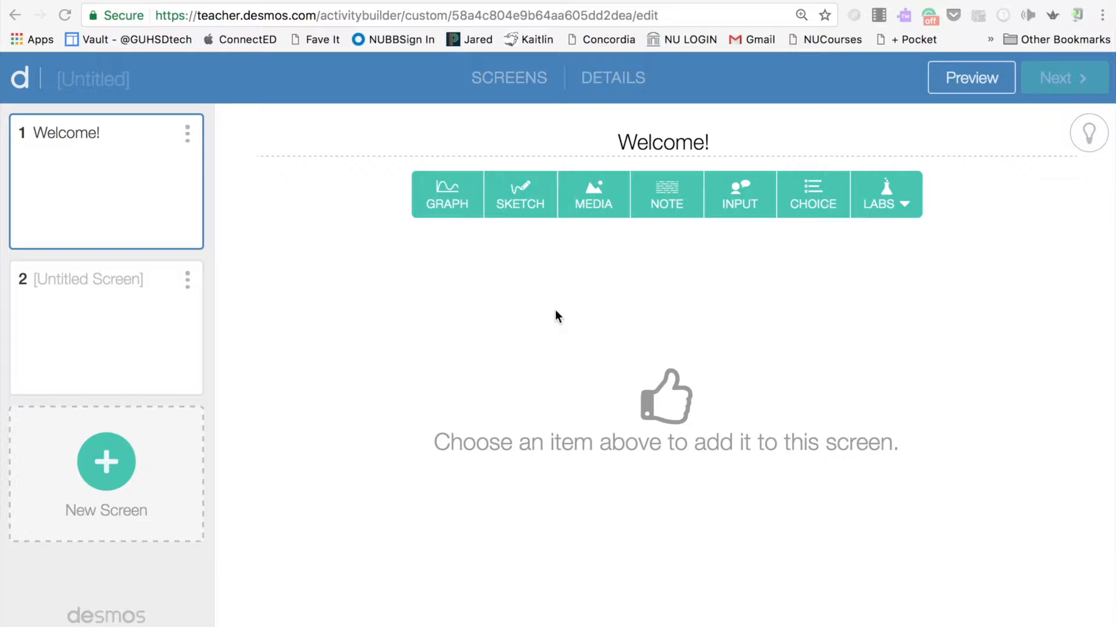
click(442, 196)
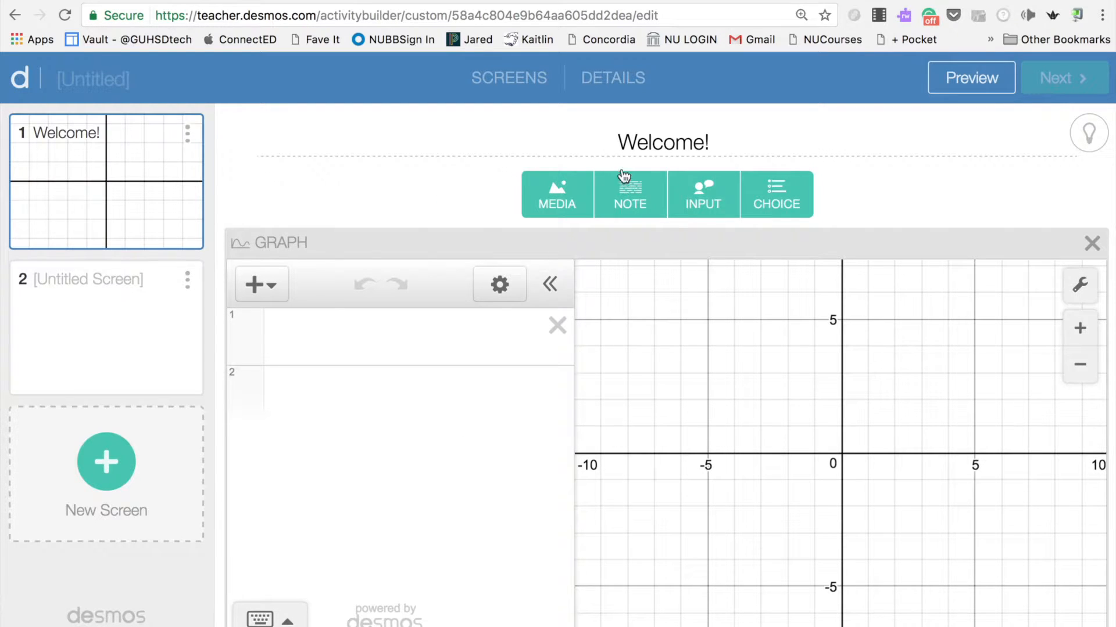
click(634, 207)
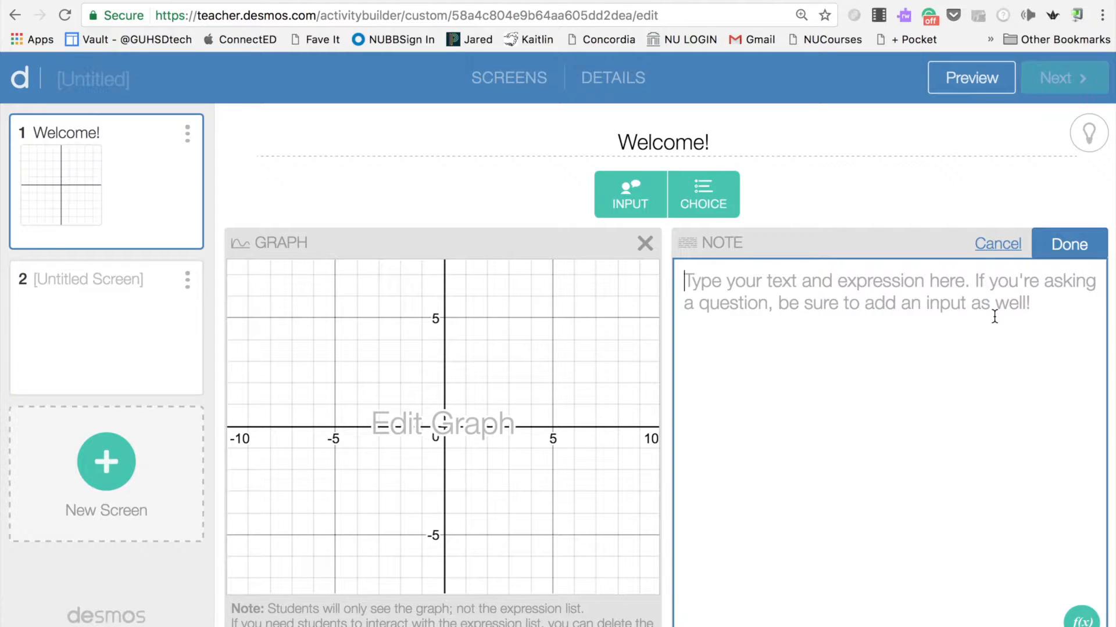
click(749, 301)
text(Speci)
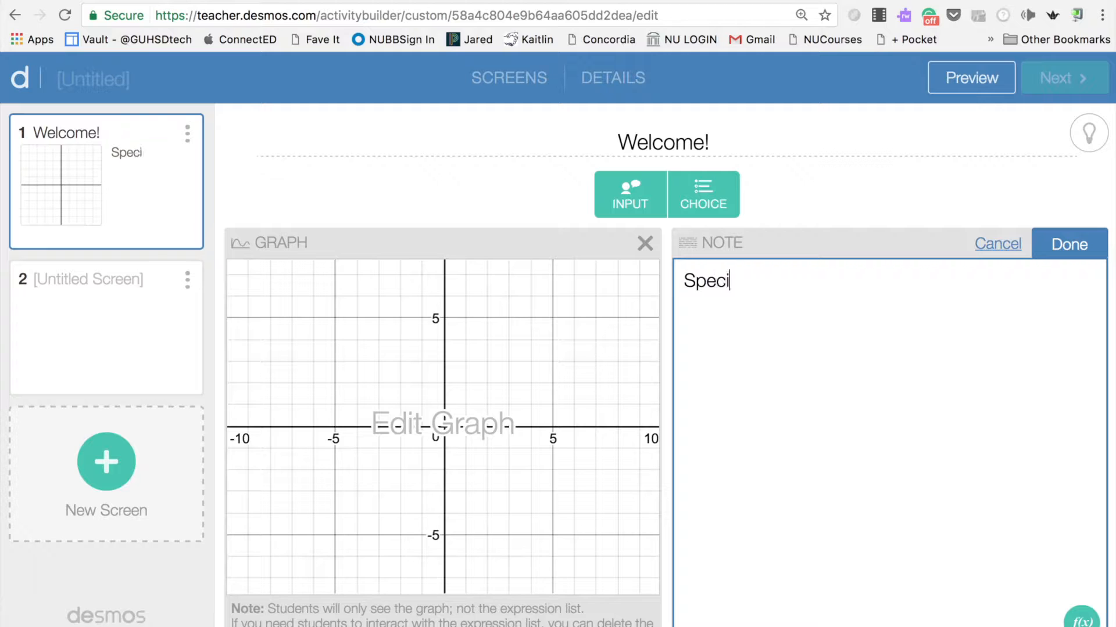
text(fic instructions)
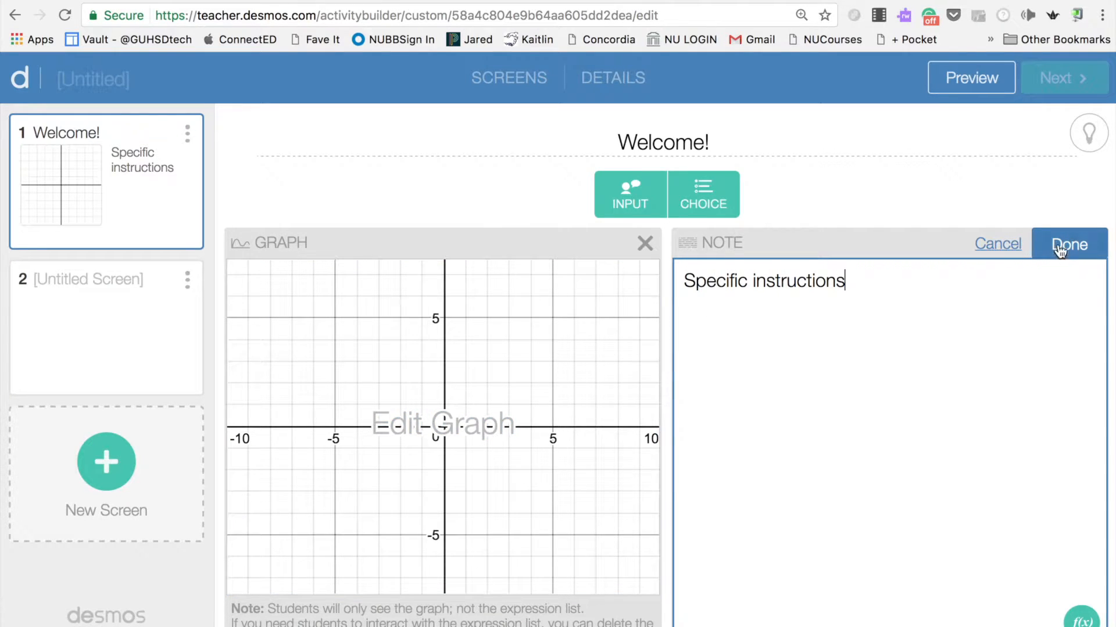
click(998, 247)
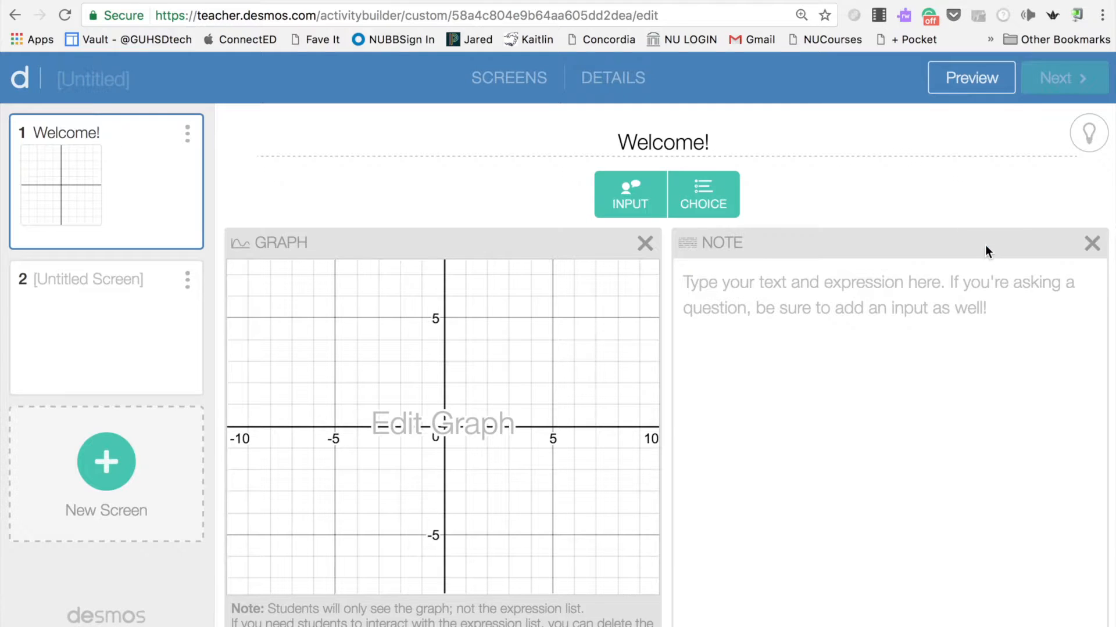
click(1091, 244)
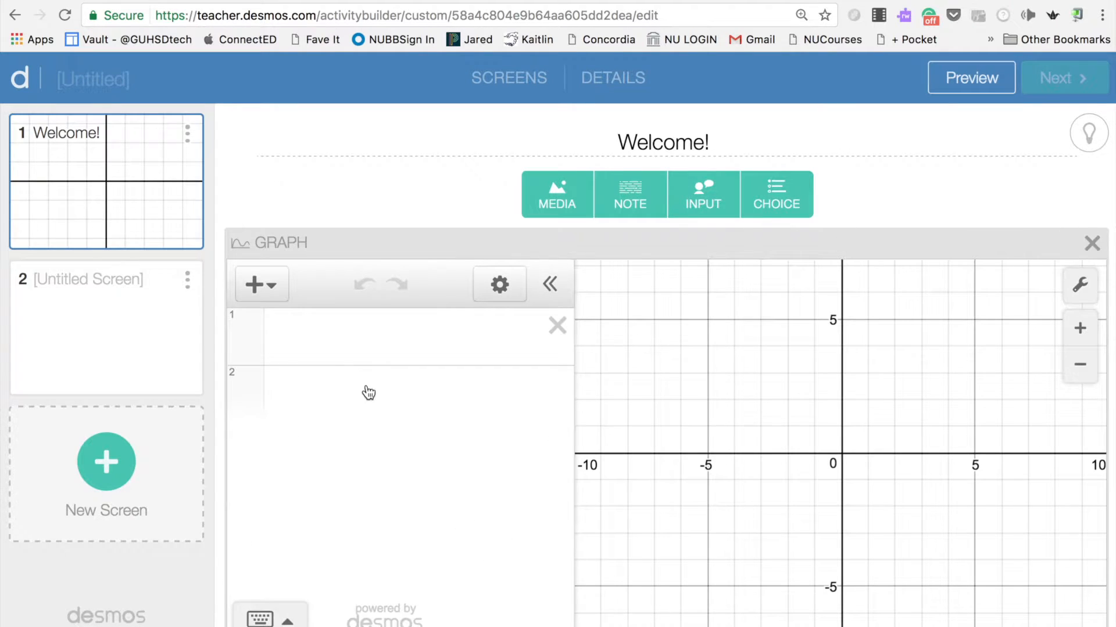
Add a note reading "Specific instructions" to the graph's expression list on the first screen
click(323, 347)
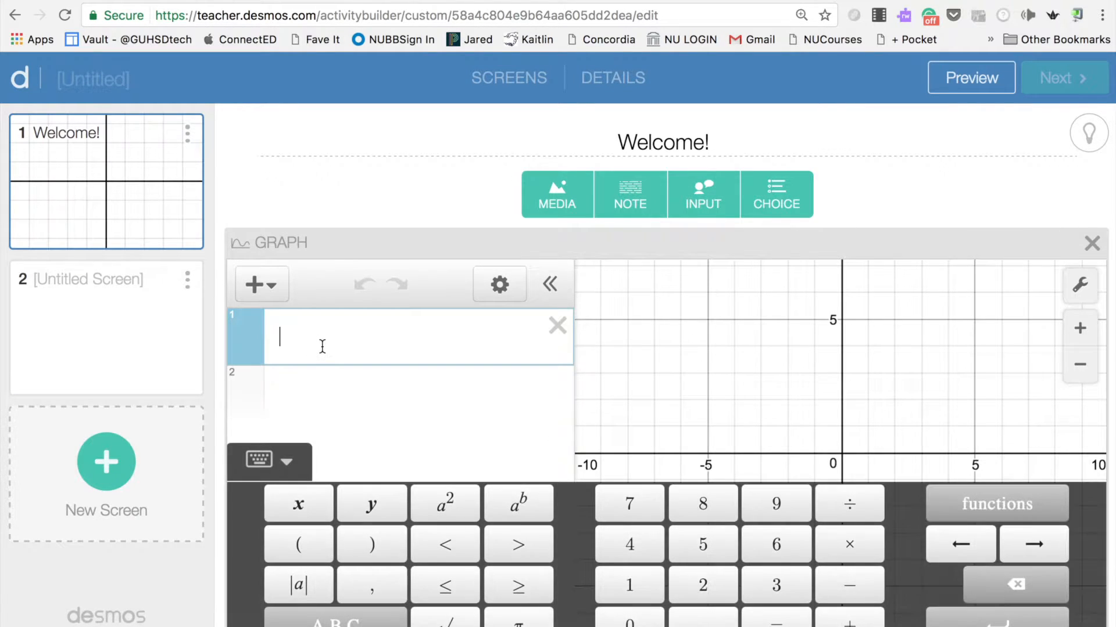
click(266, 285)
click(292, 376)
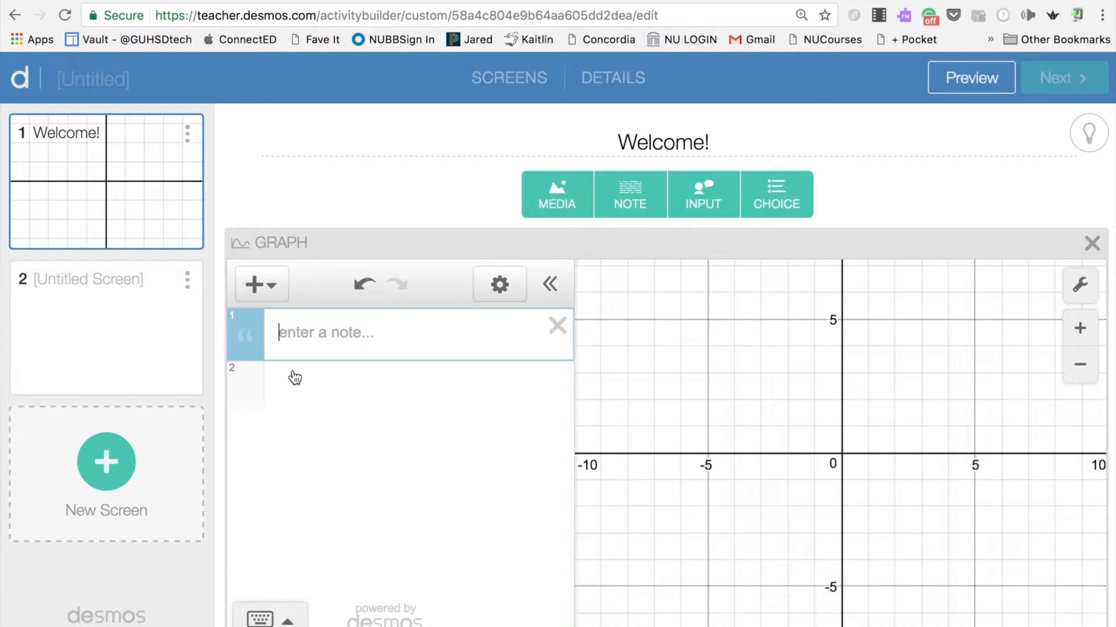
text(Specific in)
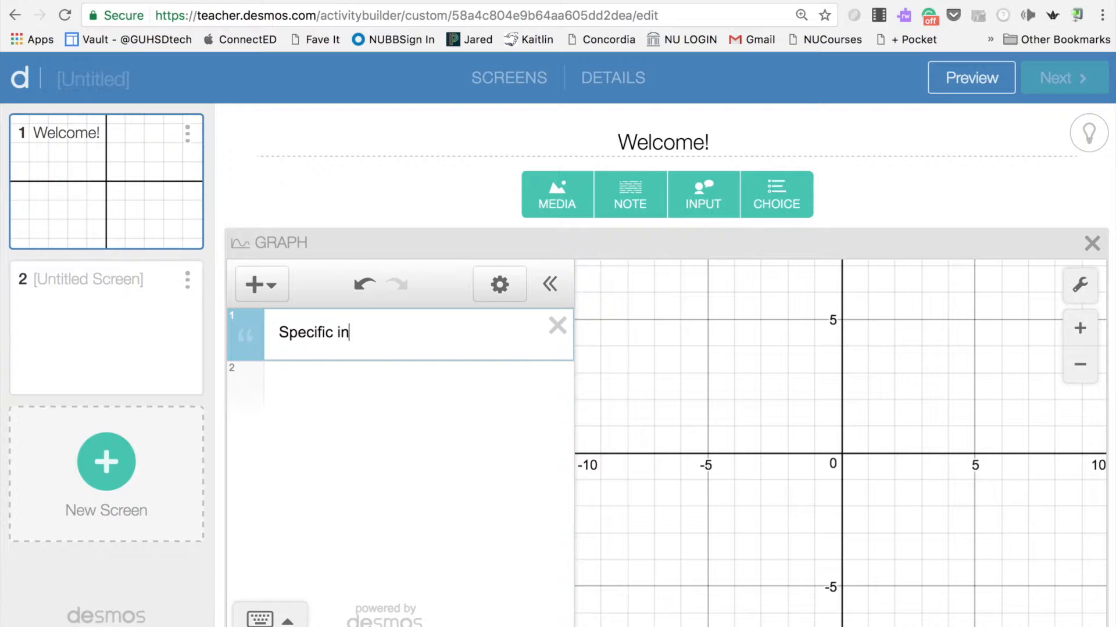
text(structions)
Add the expression y=mx+b below the note in the graph's expression list
click(269, 288)
click(291, 336)
text(ye)
key(BackSpace)
text(=mb)
key(BackSpace)
text(x)
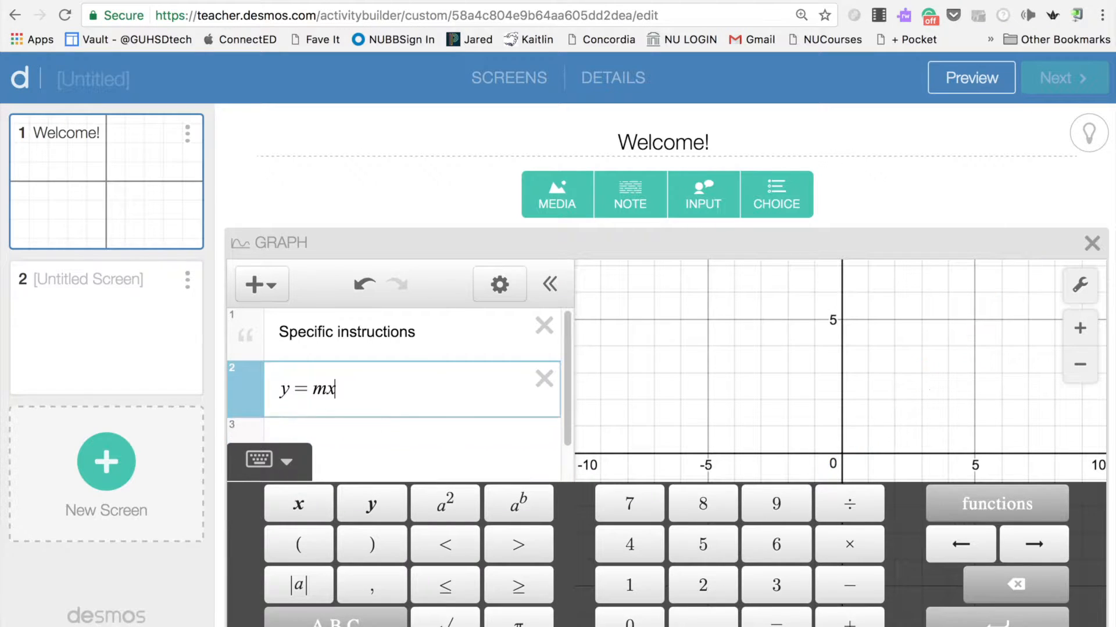
text(+b)
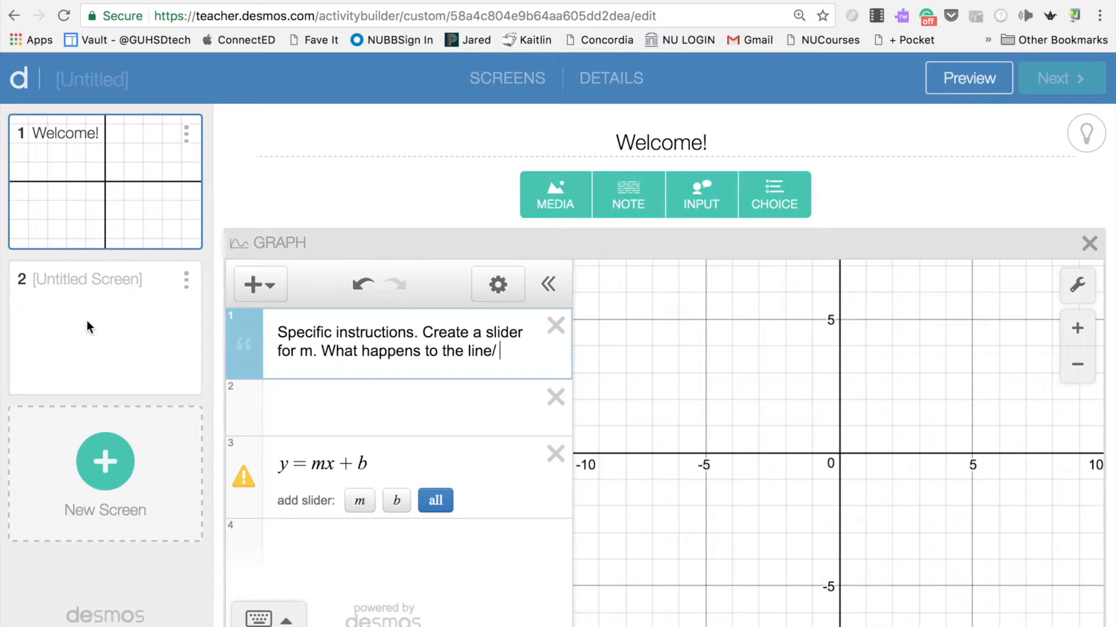
Title the second screen "Step 2" and add a sketch component to it
click(69, 285)
click(593, 148)
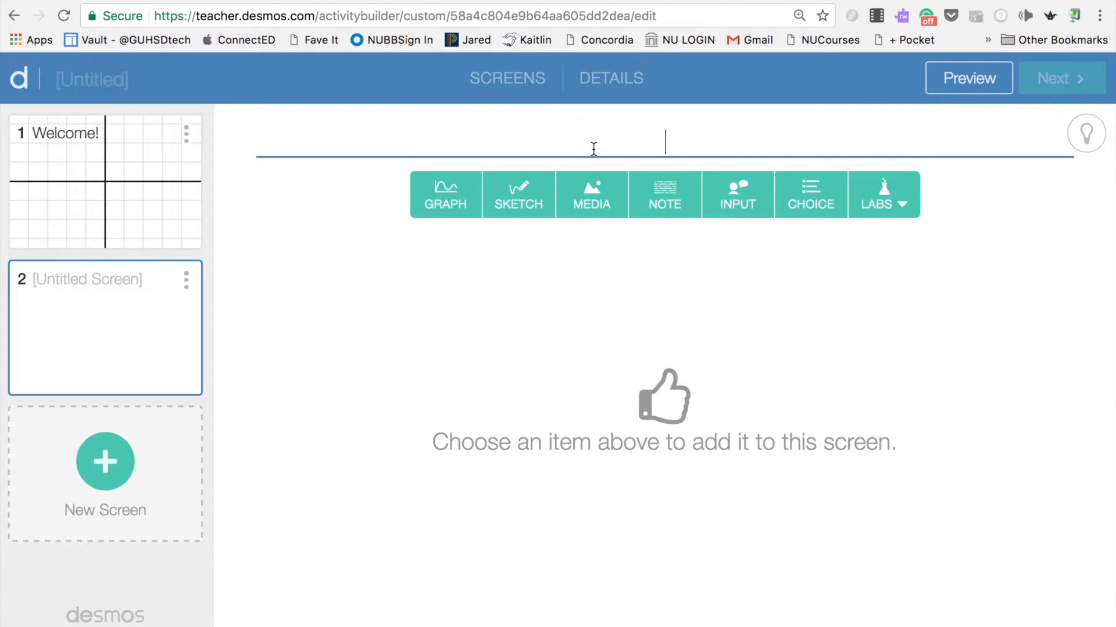
text(Step 2)
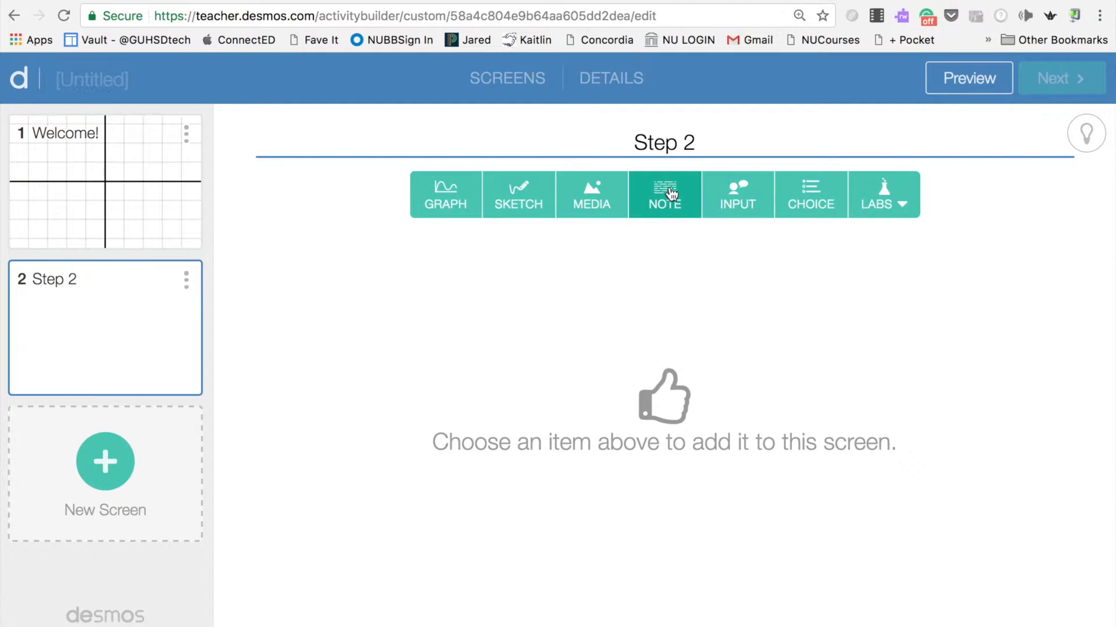
click(513, 200)
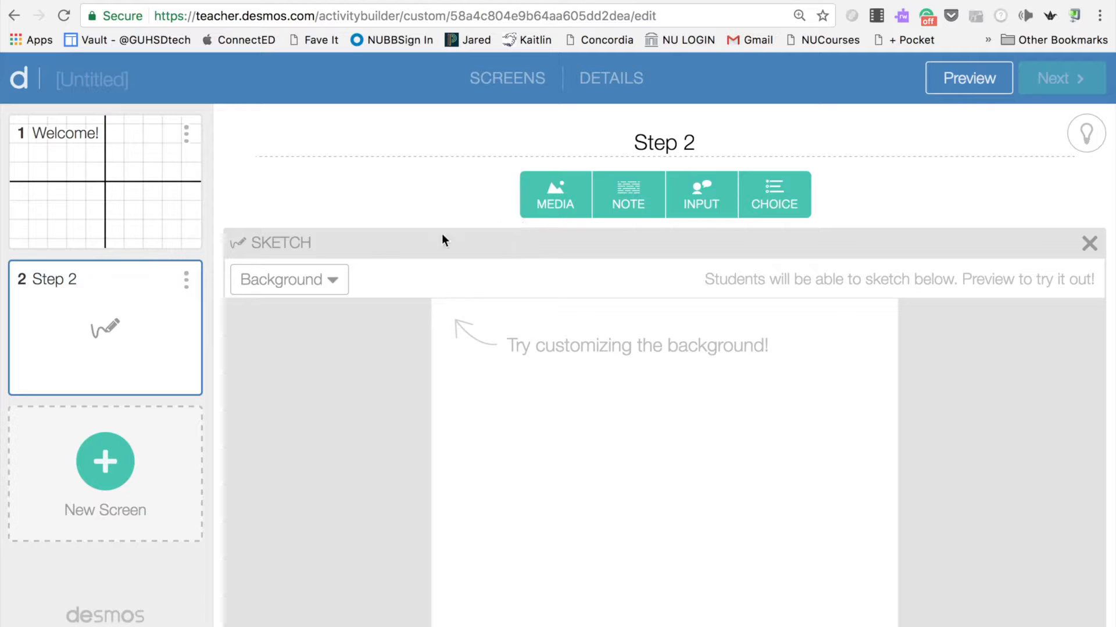
Set the sketch background on the second screen to an editable graph
click(332, 284)
click(334, 285)
click(334, 283)
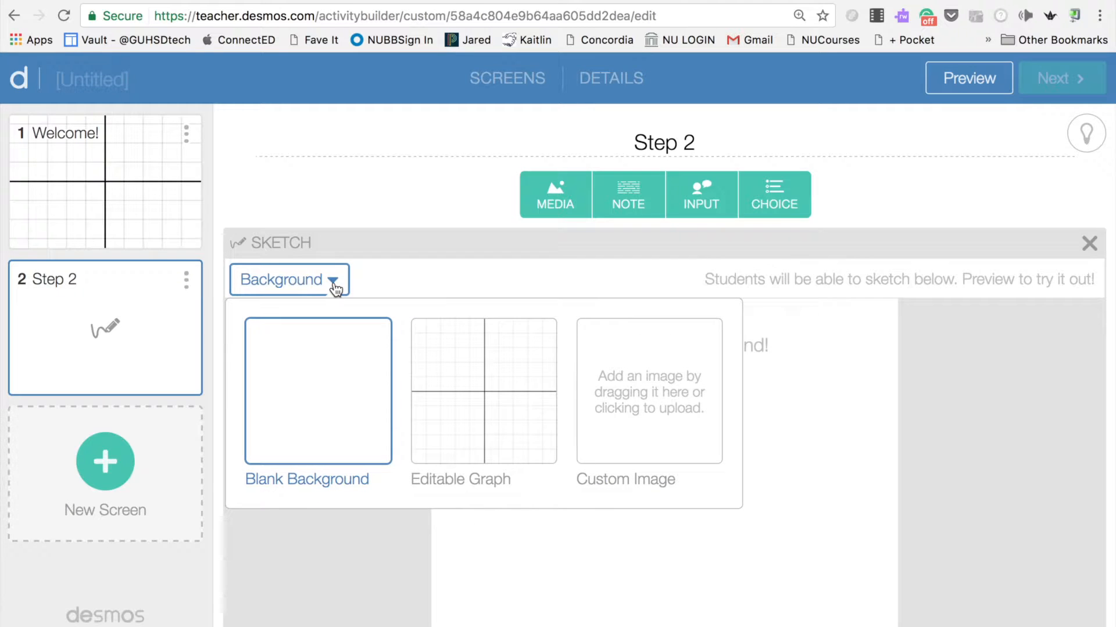
click(511, 423)
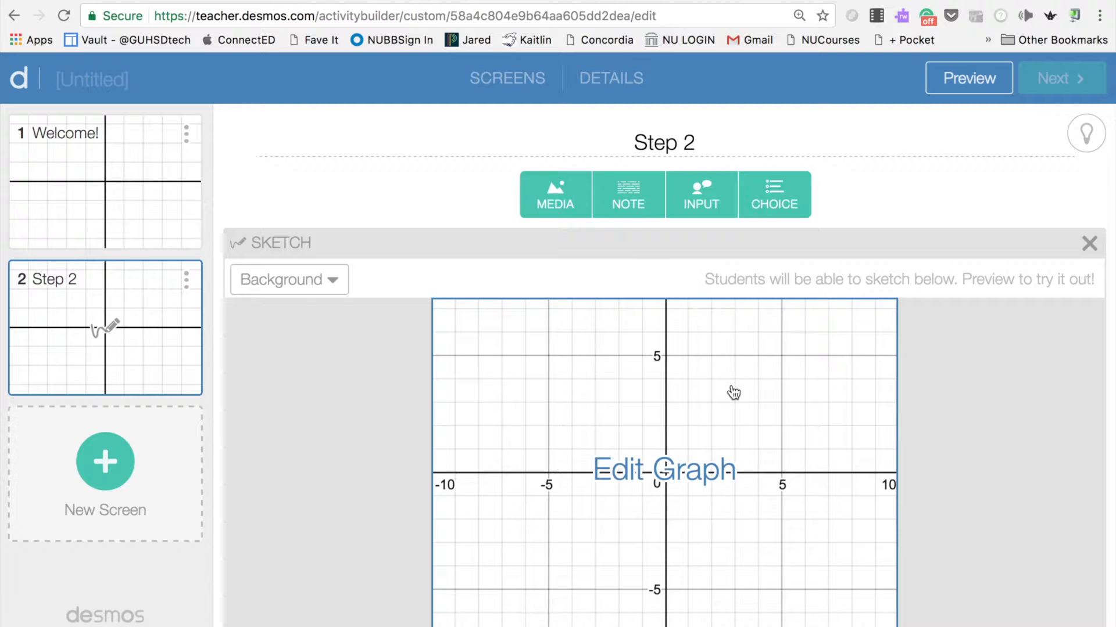
Set the sketch background to a custom image, uploading "Screen Shot 2017-02-11 at 1.09.19 PM" from the Desktop
click(334, 281)
click(642, 401)
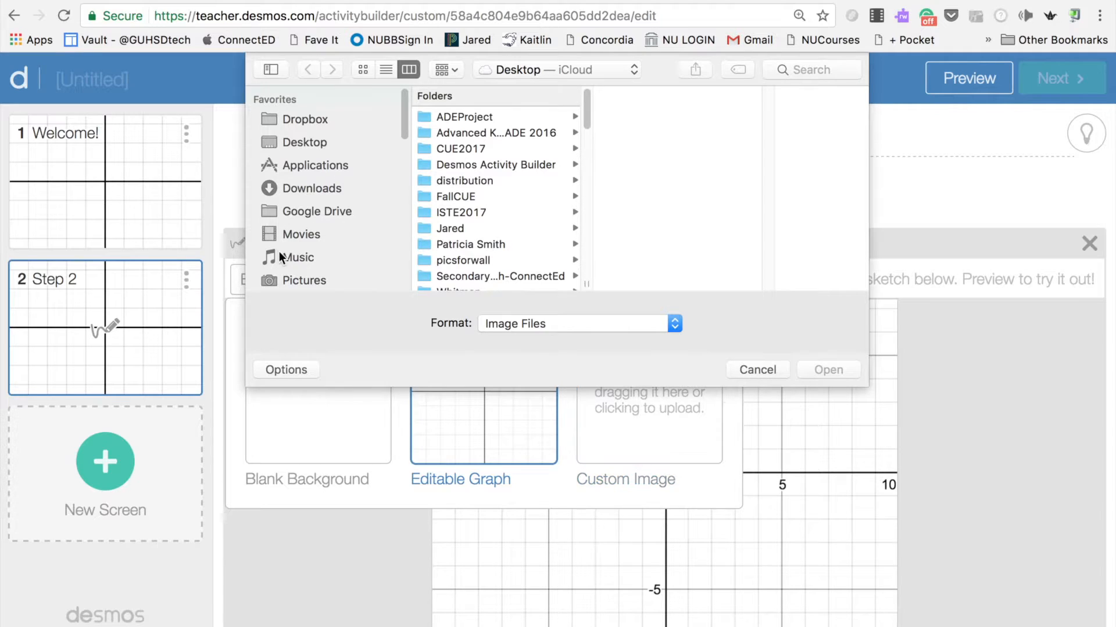
click(302, 141)
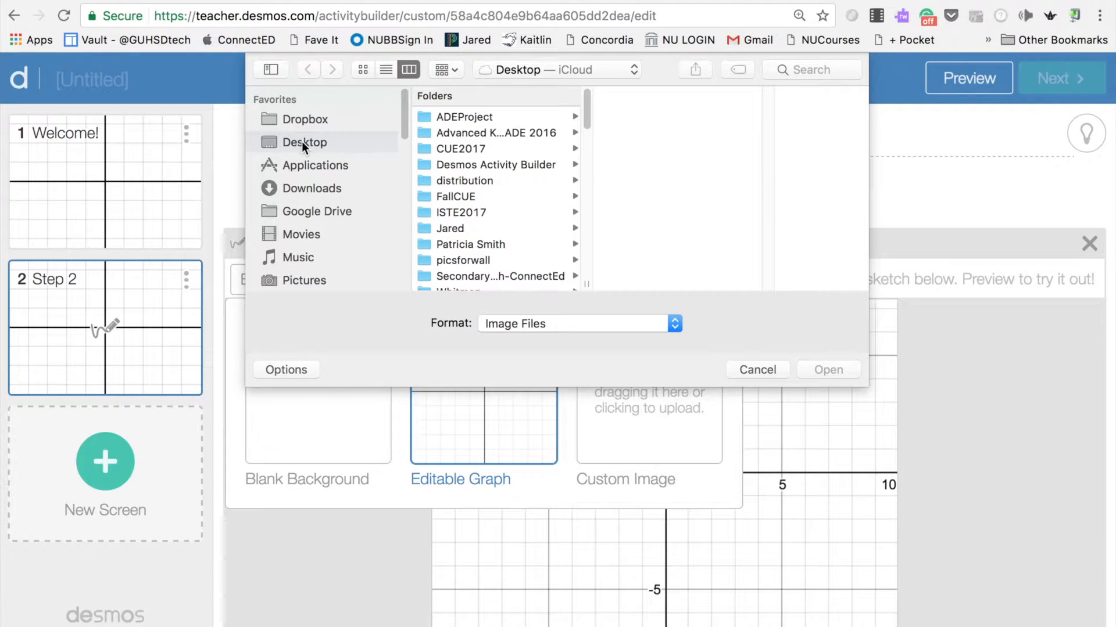
scroll(497, 212, down, 3)
scroll(496, 211, down, 5)
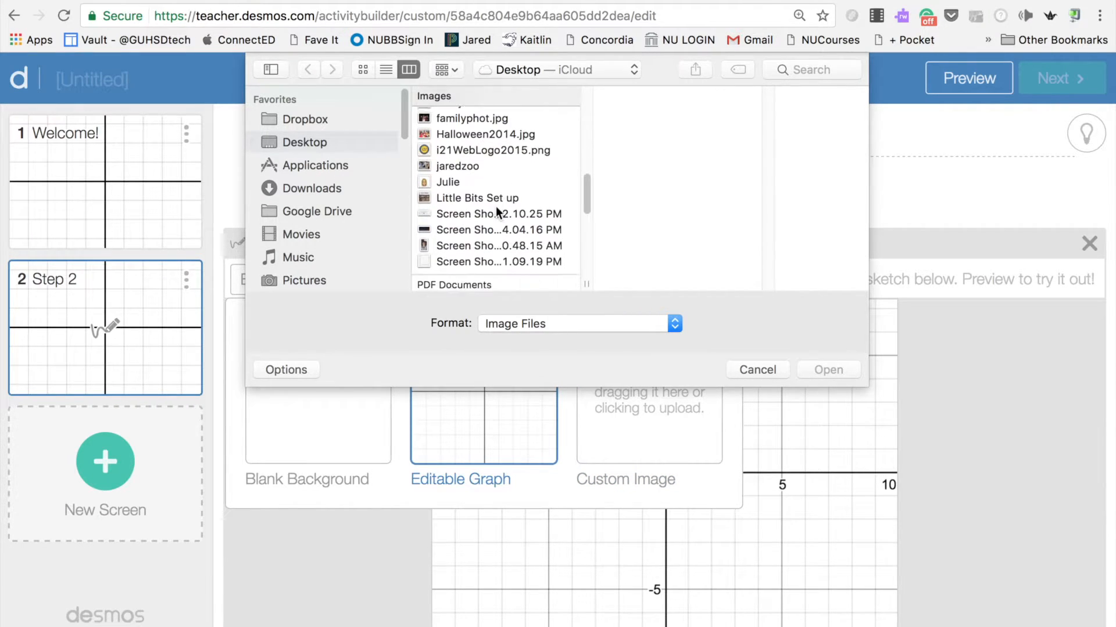
click(489, 235)
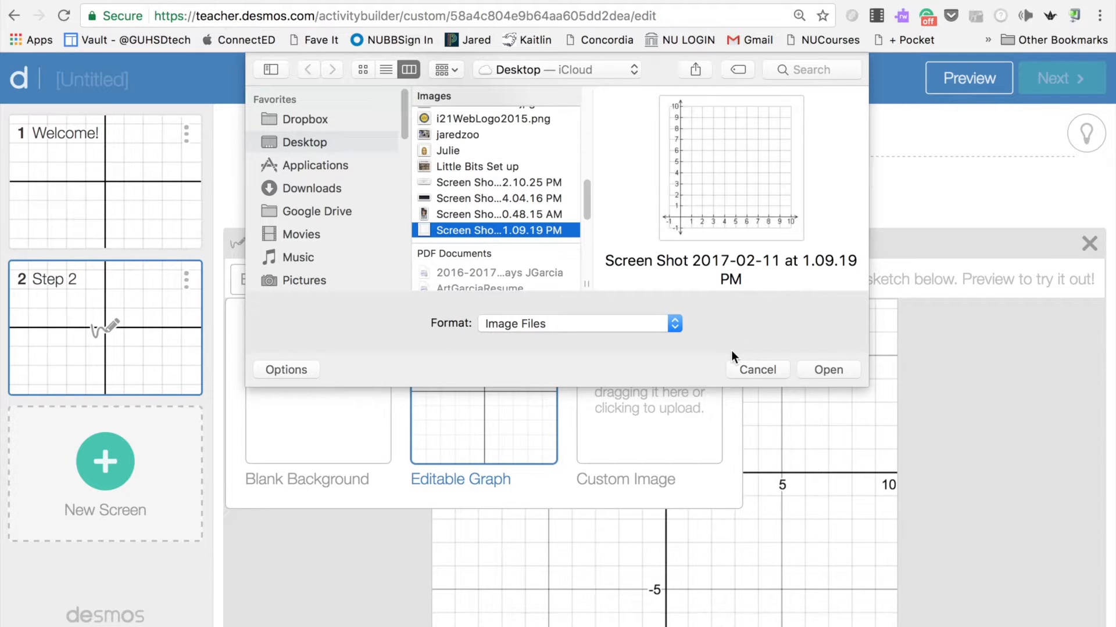
click(823, 370)
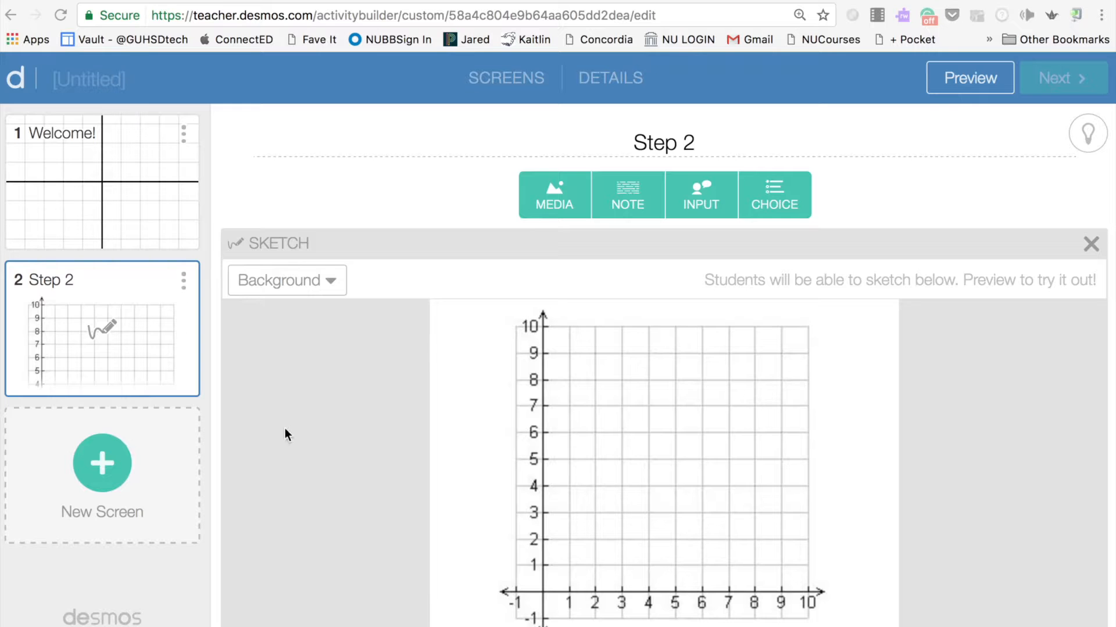
Add a third screen to the activity and title it "Step 3"
click(99, 463)
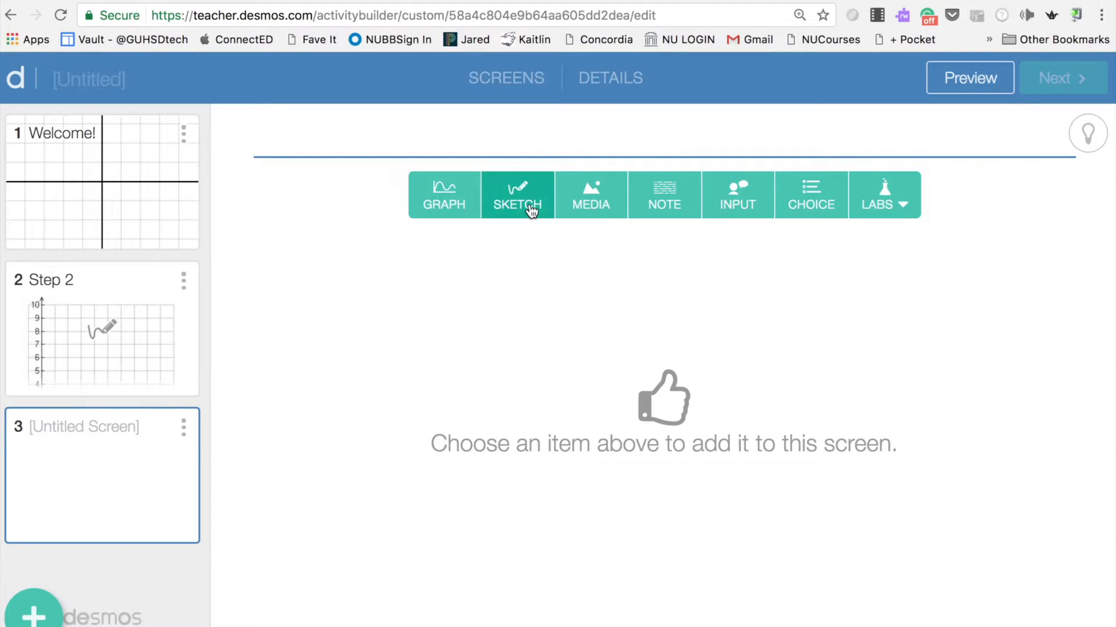
text(Step 3)
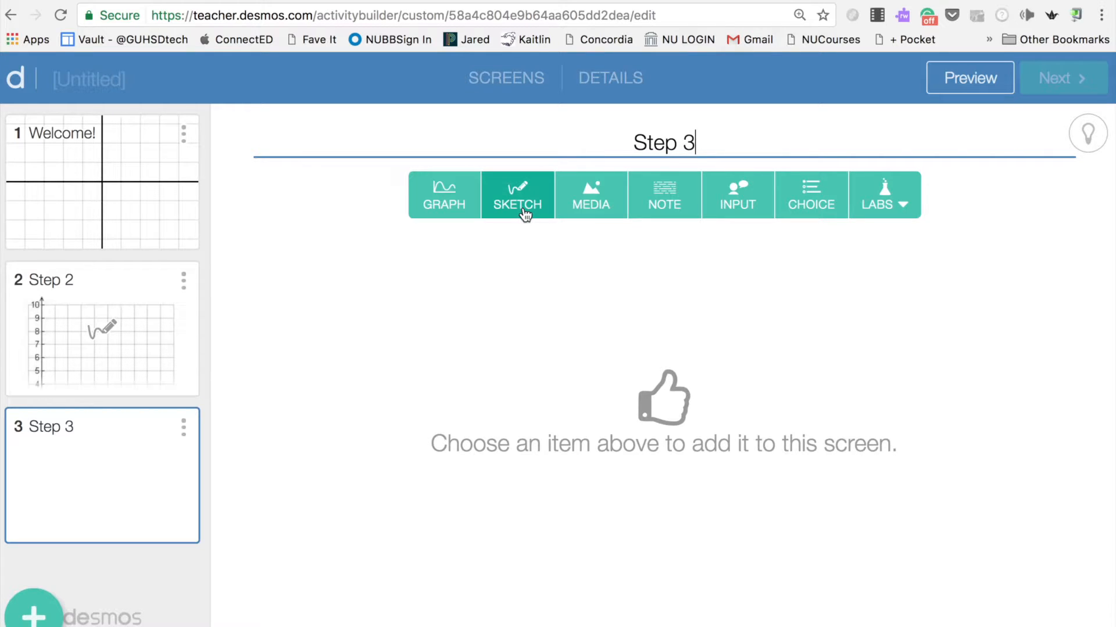
Add a media component to the Step 3 screen, uploading the image "Screen Shot 2017-02-11 at 1.09.19 PM" from the Desktop
click(592, 205)
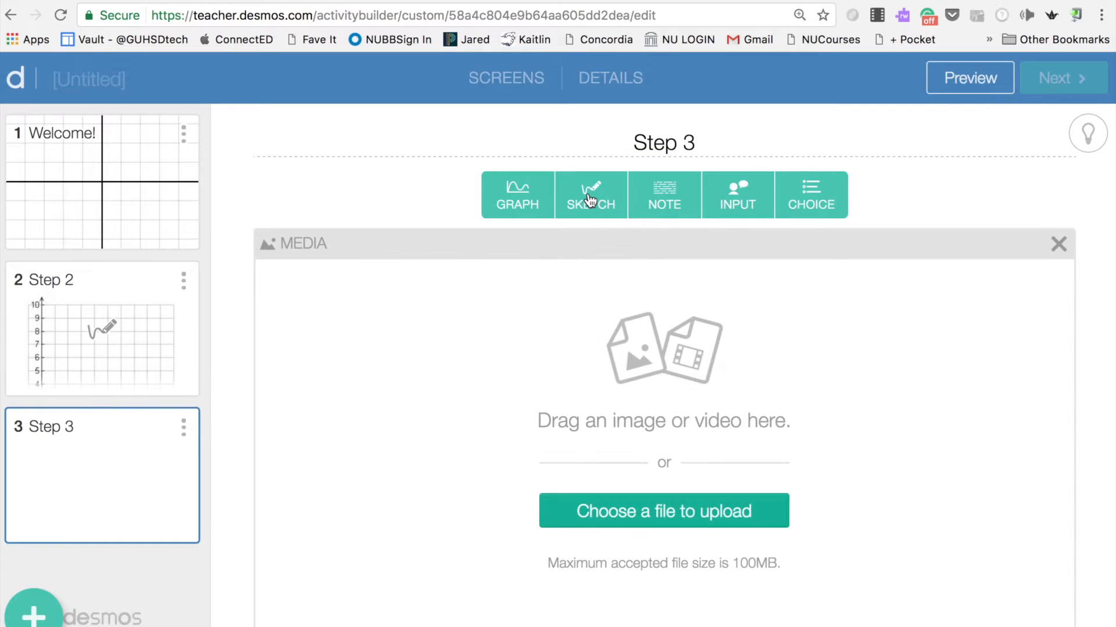
click(649, 513)
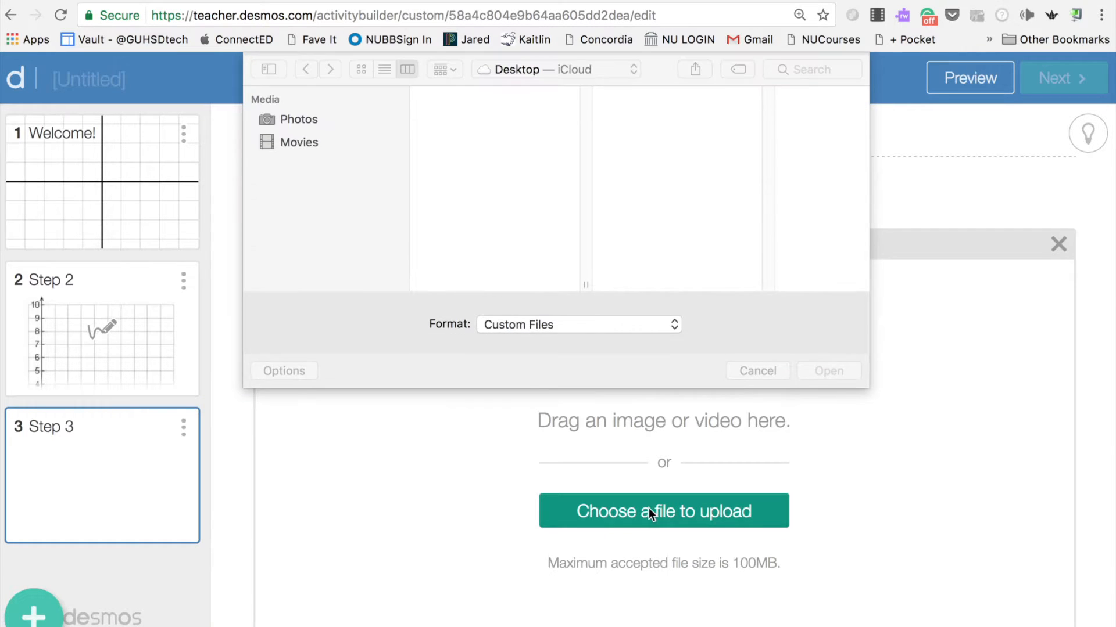
scroll(459, 236, down, 15)
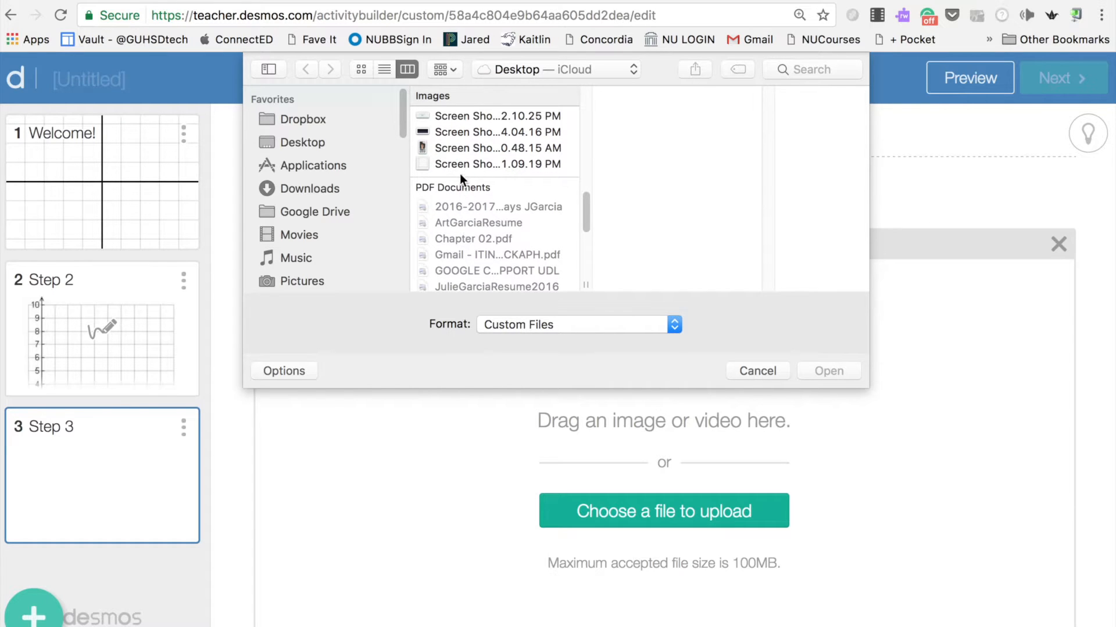
click(459, 163)
click(826, 372)
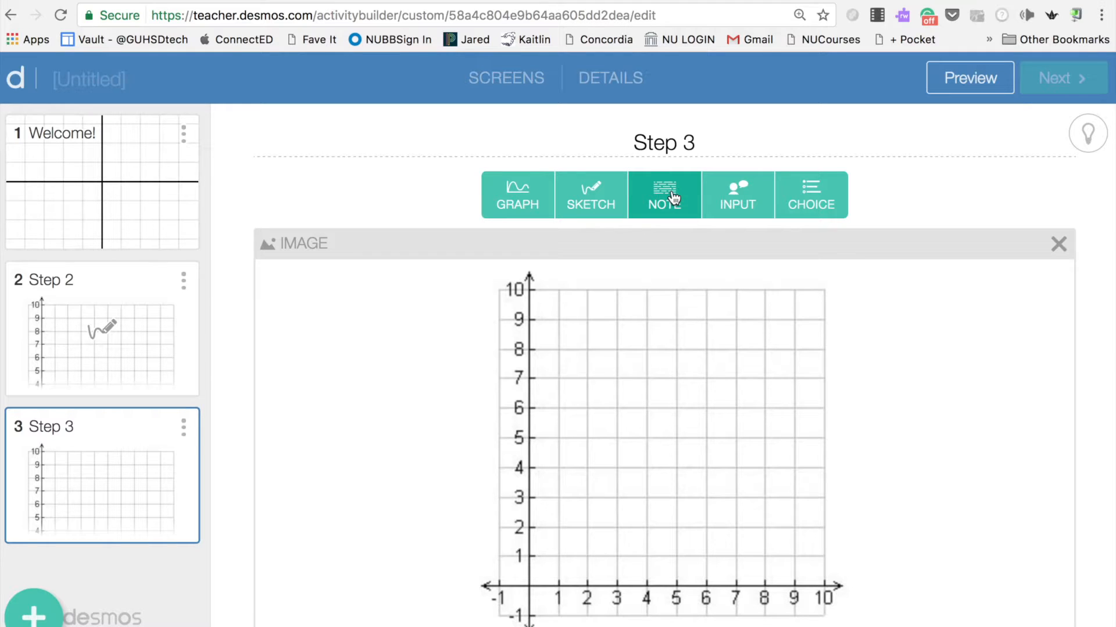
Add a text input to the Step 3 screen and a note reading "This quadrant has what types of numbers?"
click(738, 193)
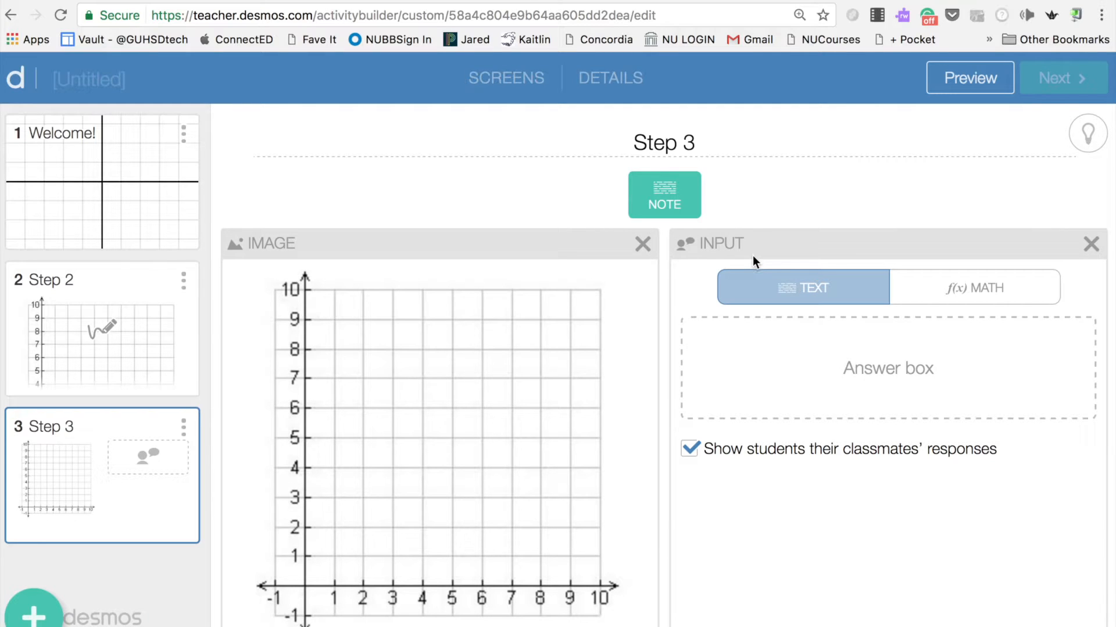
click(674, 196)
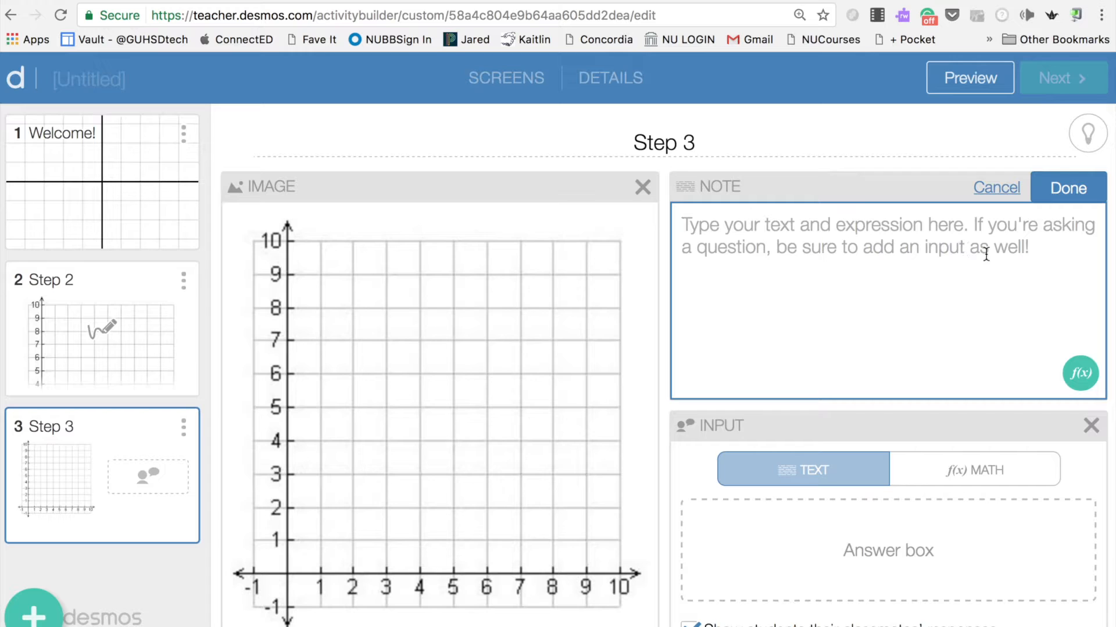
text(This quadrant has what types of numbers?)
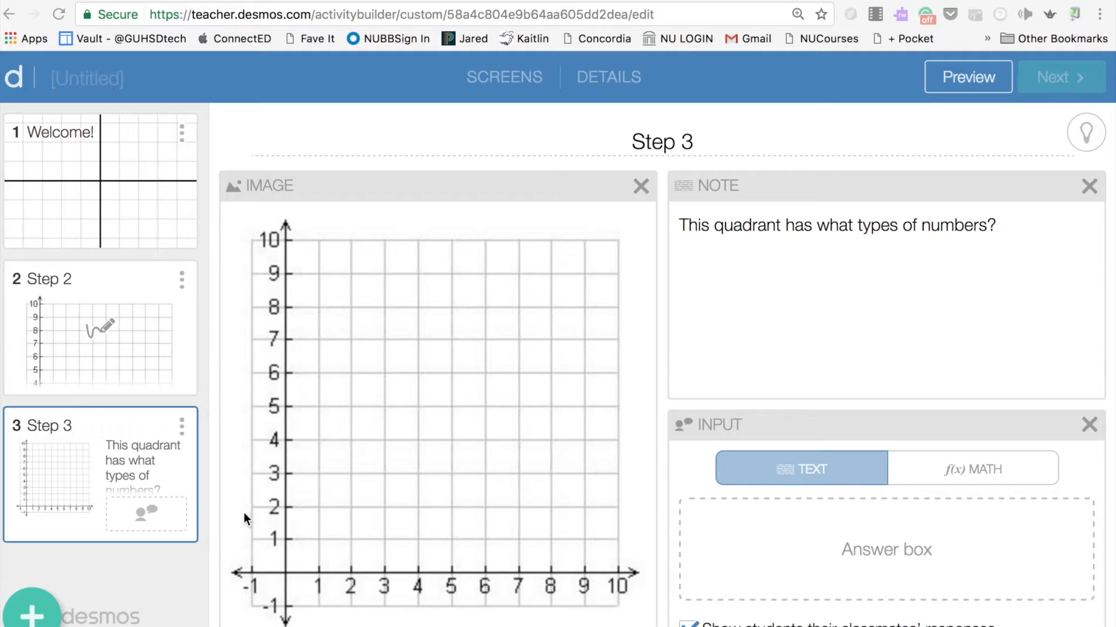
Add a fourth screen titled "Step 4" with a multiple-choice component in Explain mode
click(36, 611)
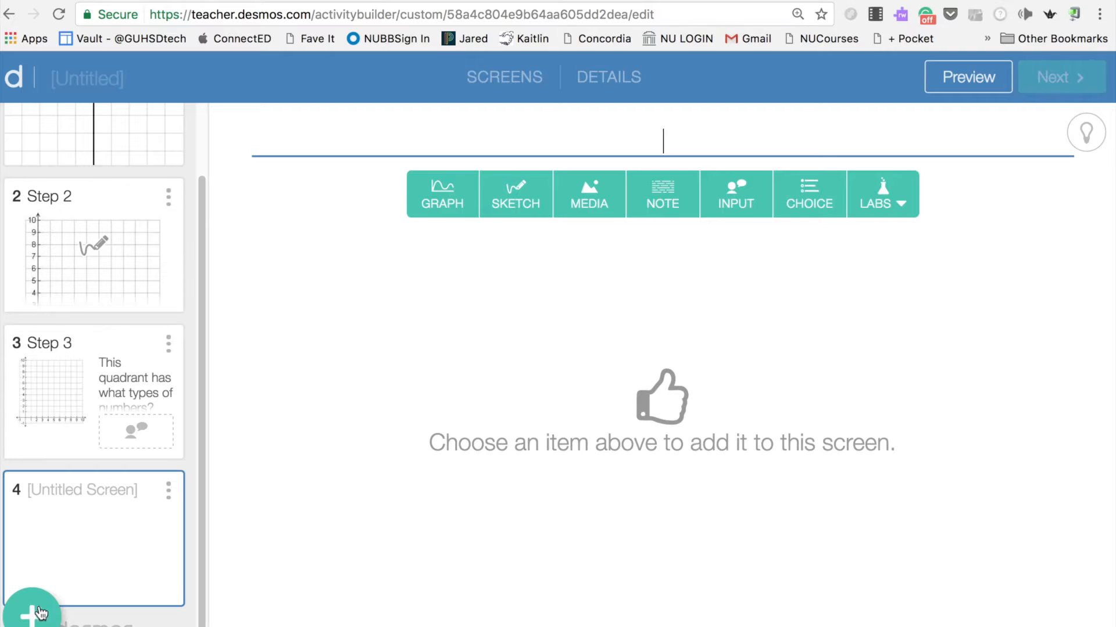
text(Step 4)
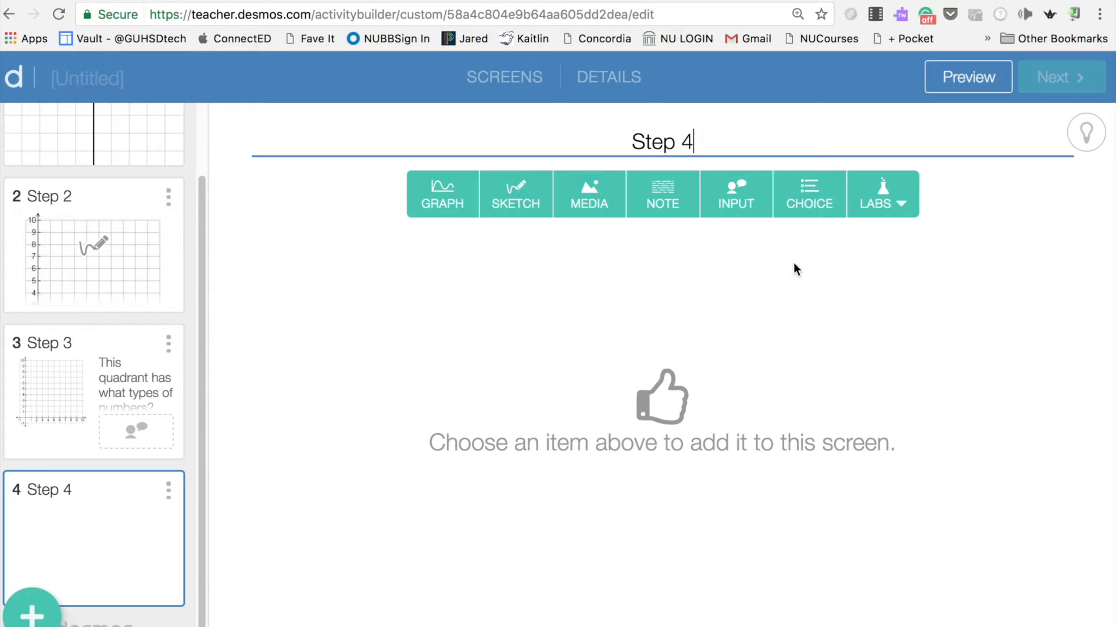
click(822, 204)
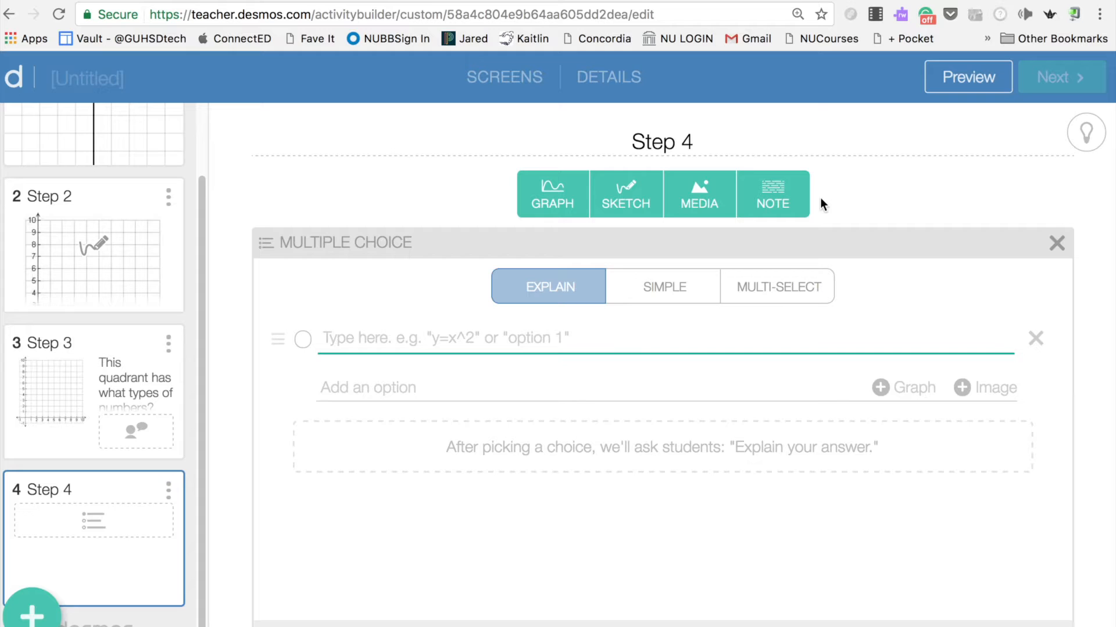
click(551, 290)
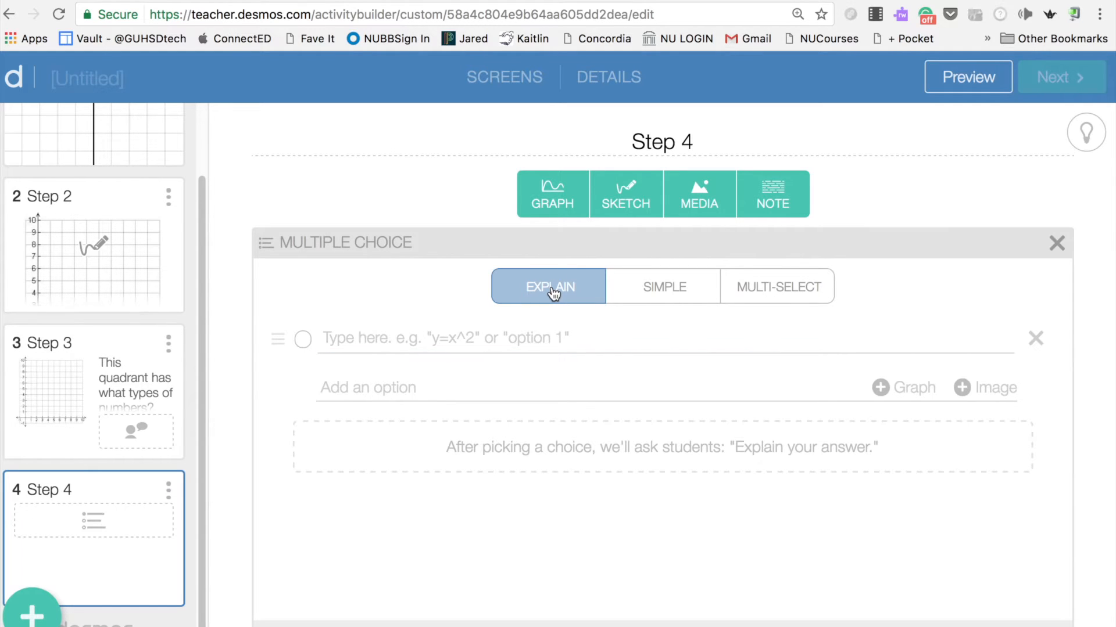
Enter "2x" and "4x" as the first two answer options of the multiple-choice question
click(370, 336)
text(2x)
click(372, 388)
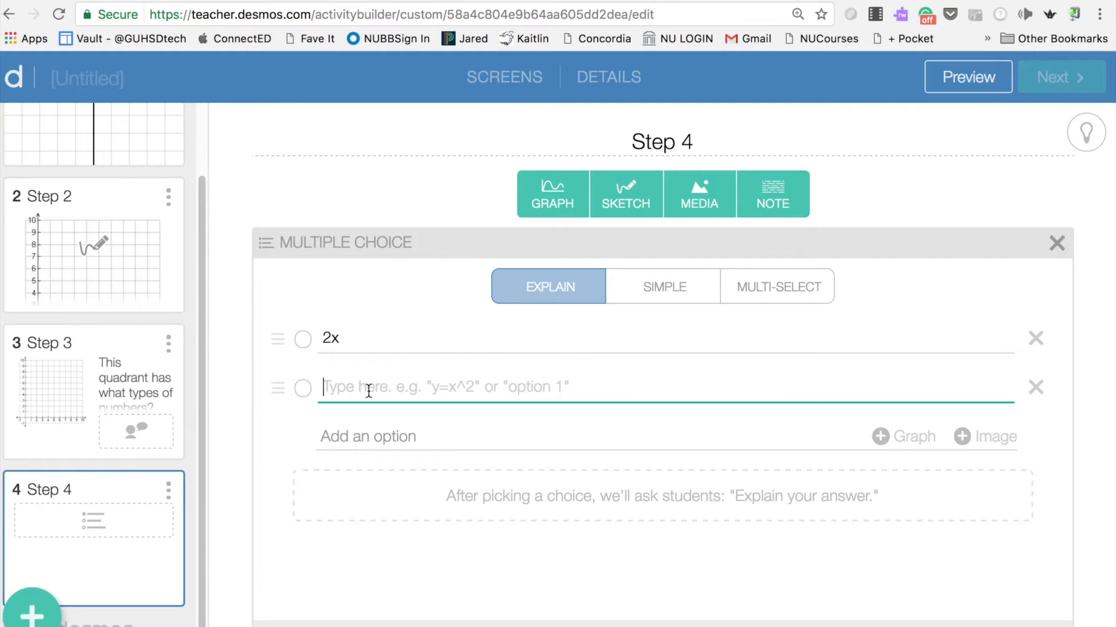
text(4d)
key(BackSpace)
text(x)
Add "3x+2" as a third answer option and delete that option again
click(370, 436)
text(3x+2)
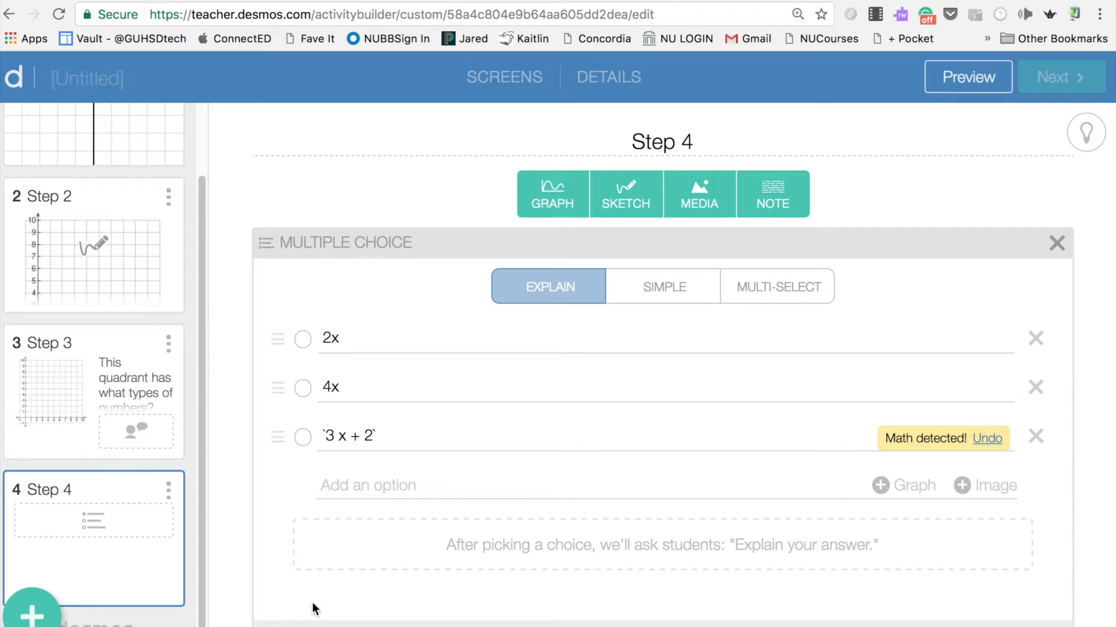
click(1036, 437)
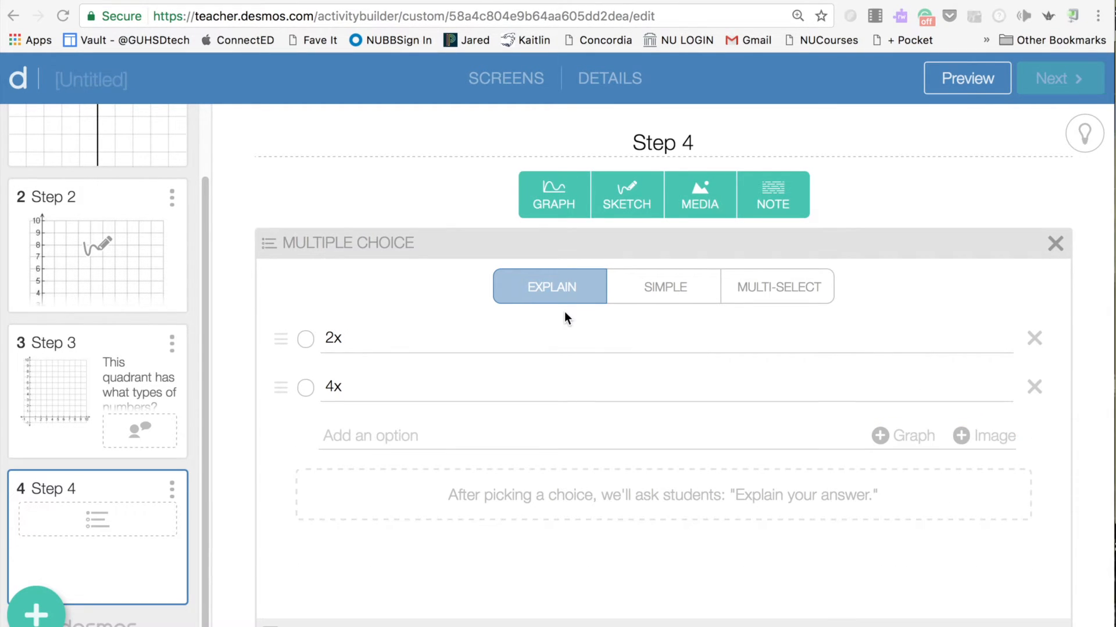
Change the multiple-choice question to Multi-Select and add a blank text option and an unlabelled graph option
click(663, 287)
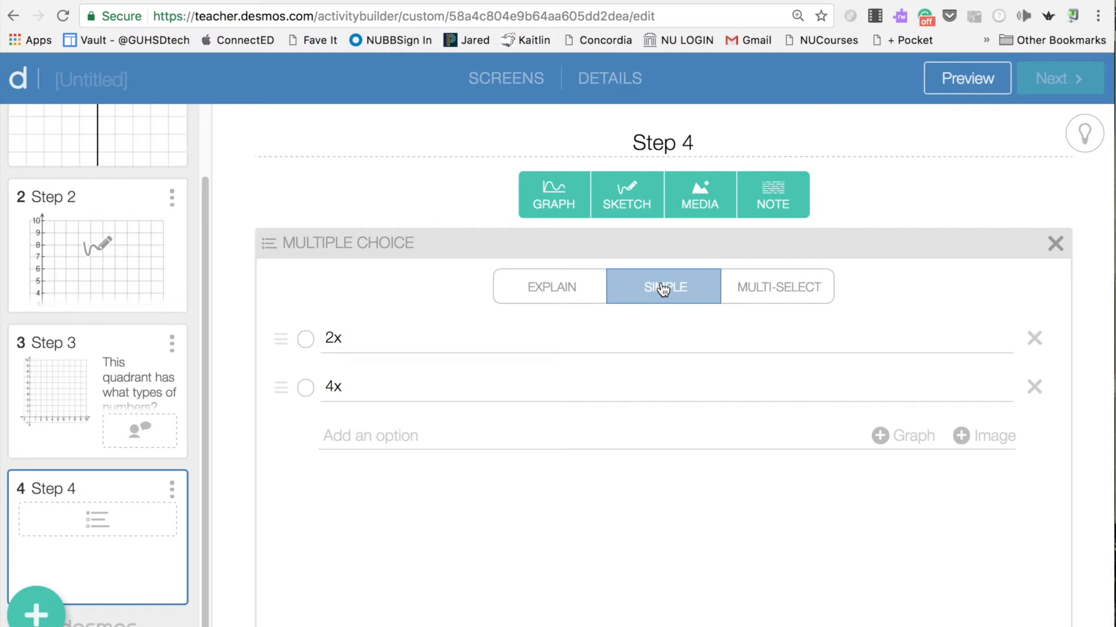
click(778, 293)
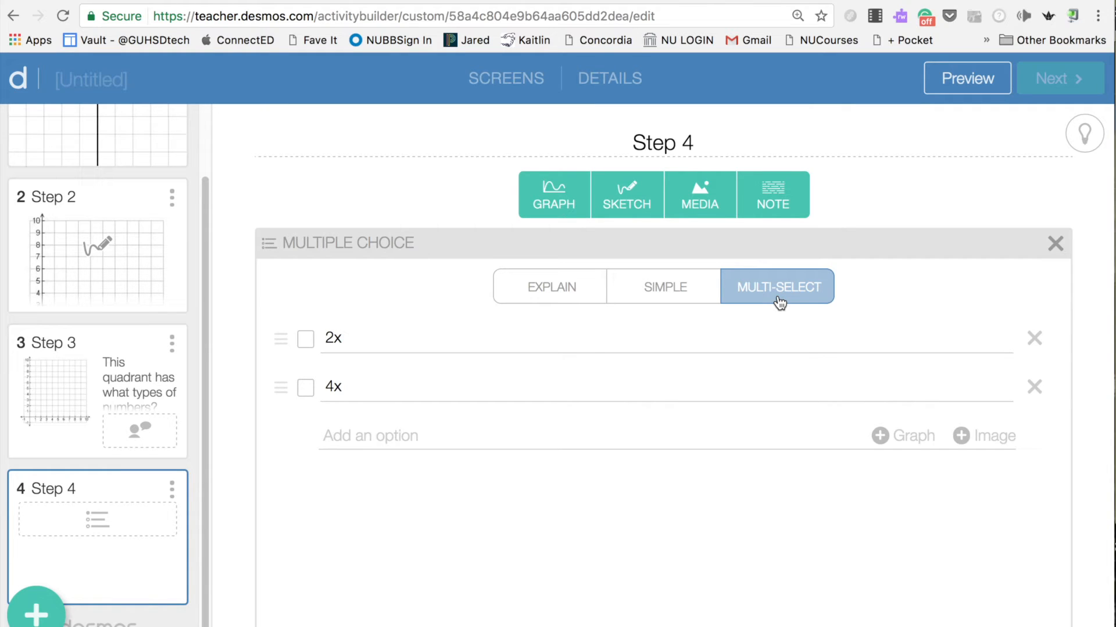
click(344, 437)
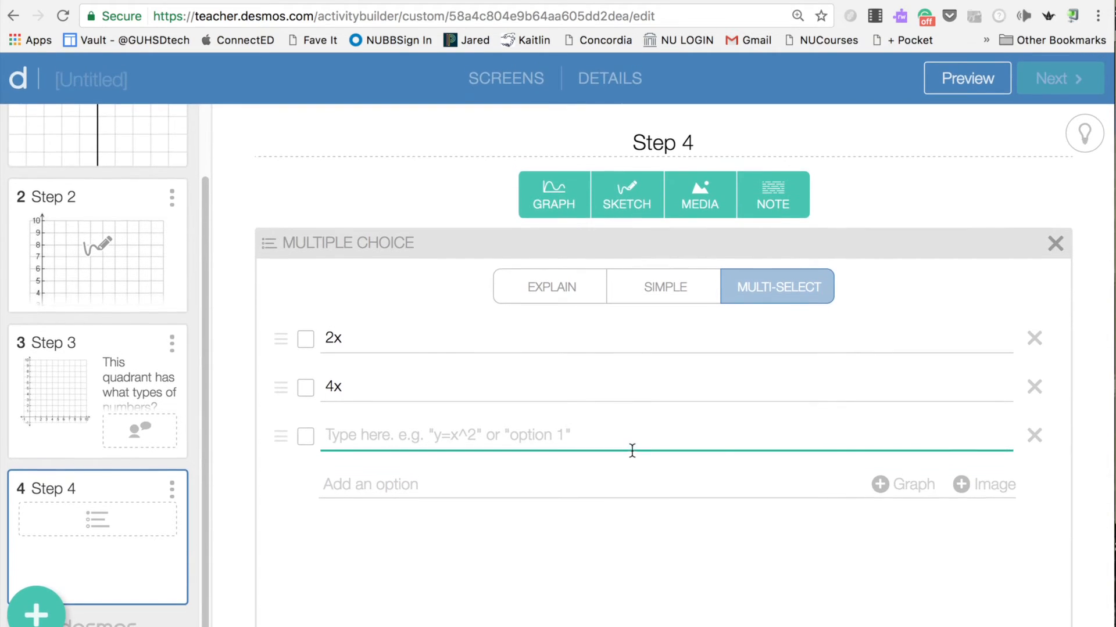
click(880, 485)
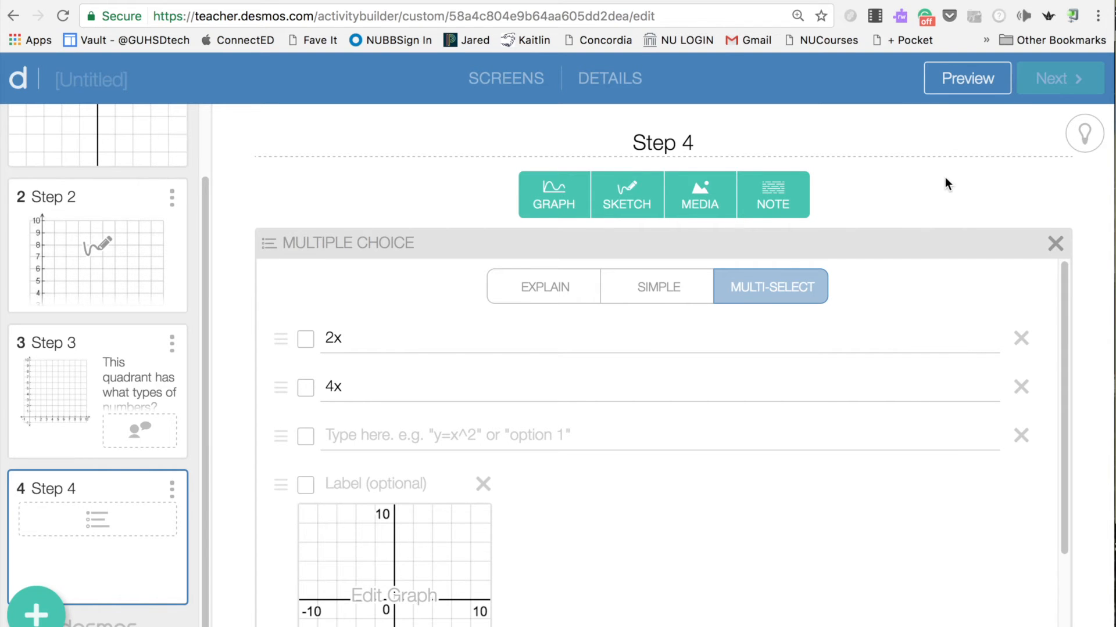
scroll(817, 539, down, 2)
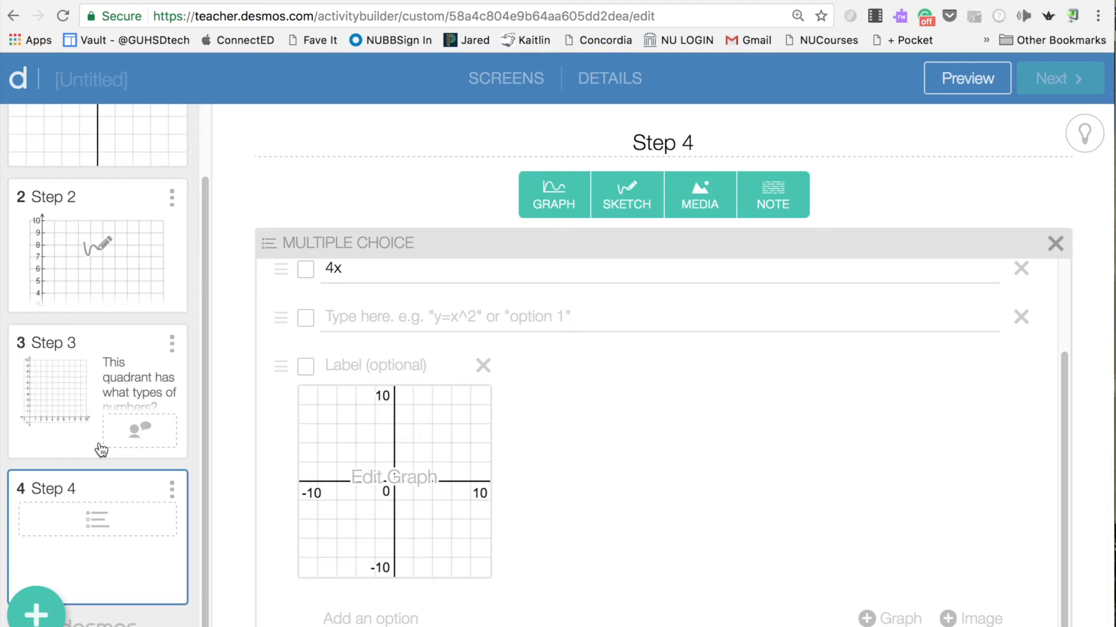
scroll(100, 449, up, 2)
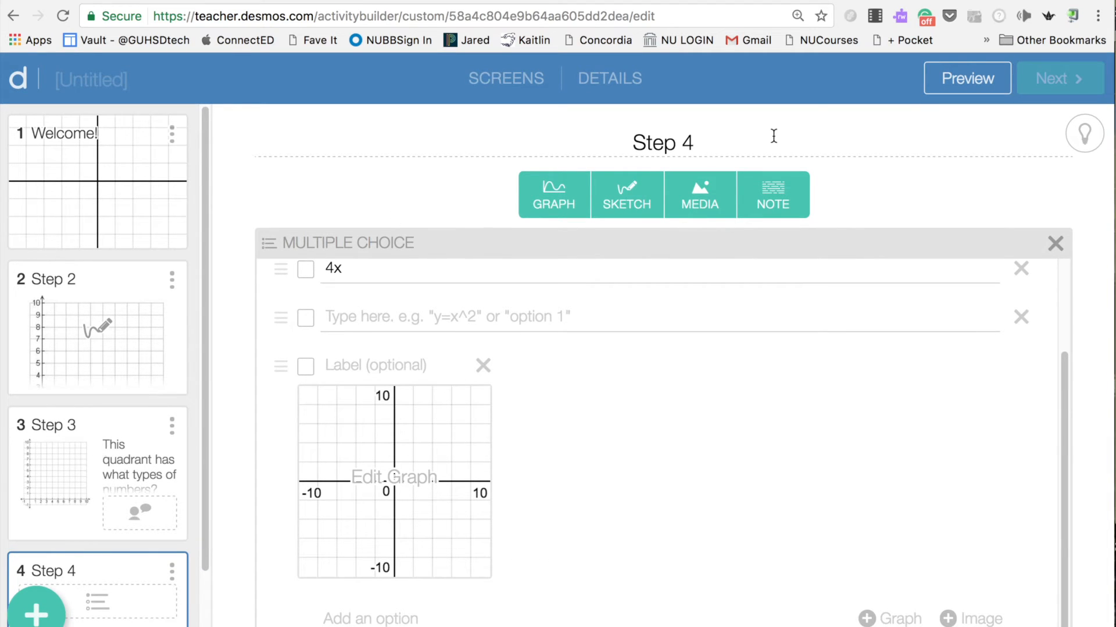